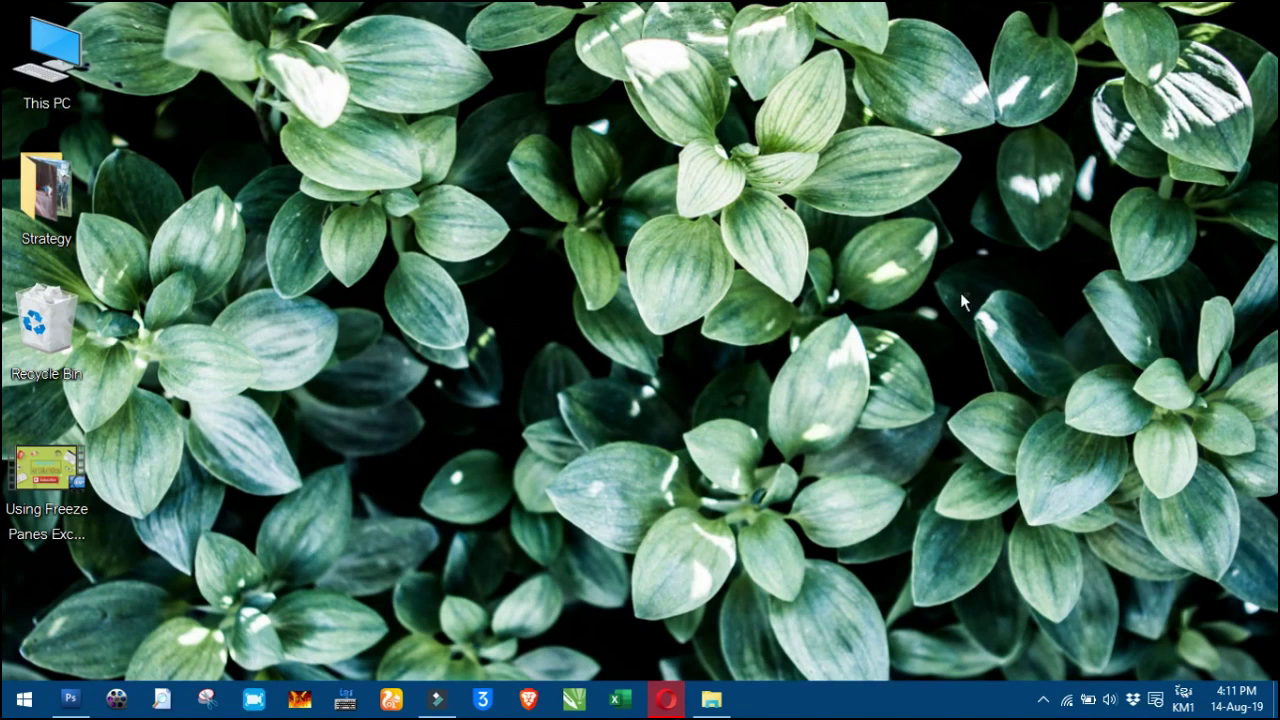
# Open the 9A score workbook from the Dropbox folder on New Volume (D:)
pyautogui.doubleClick(70, 95)
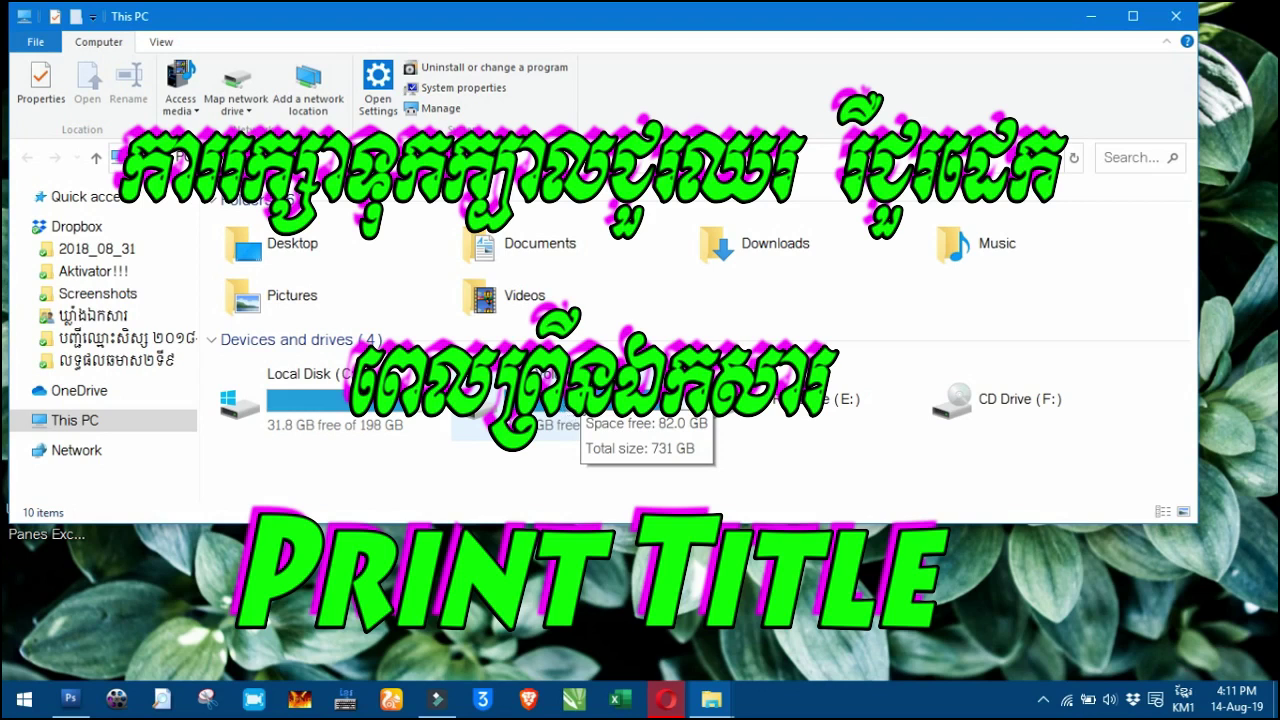
pyautogui.doubleClick(570, 400)
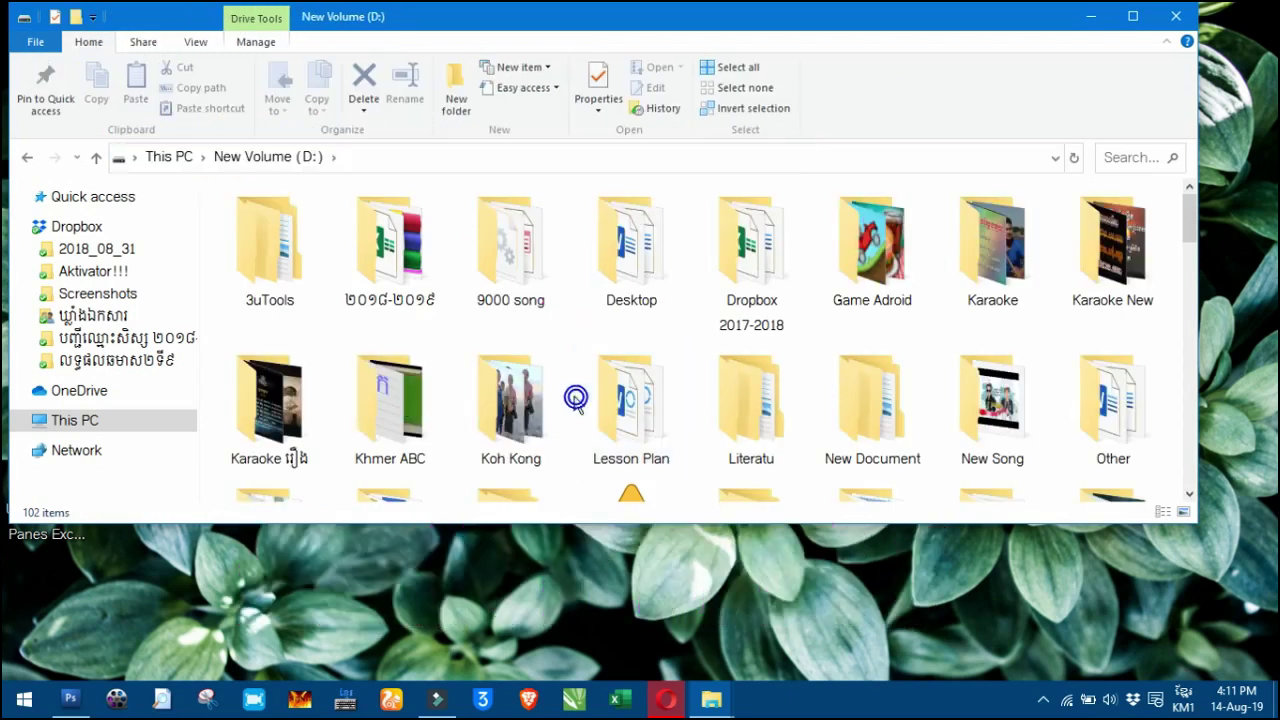
pyautogui.click(62, 227)
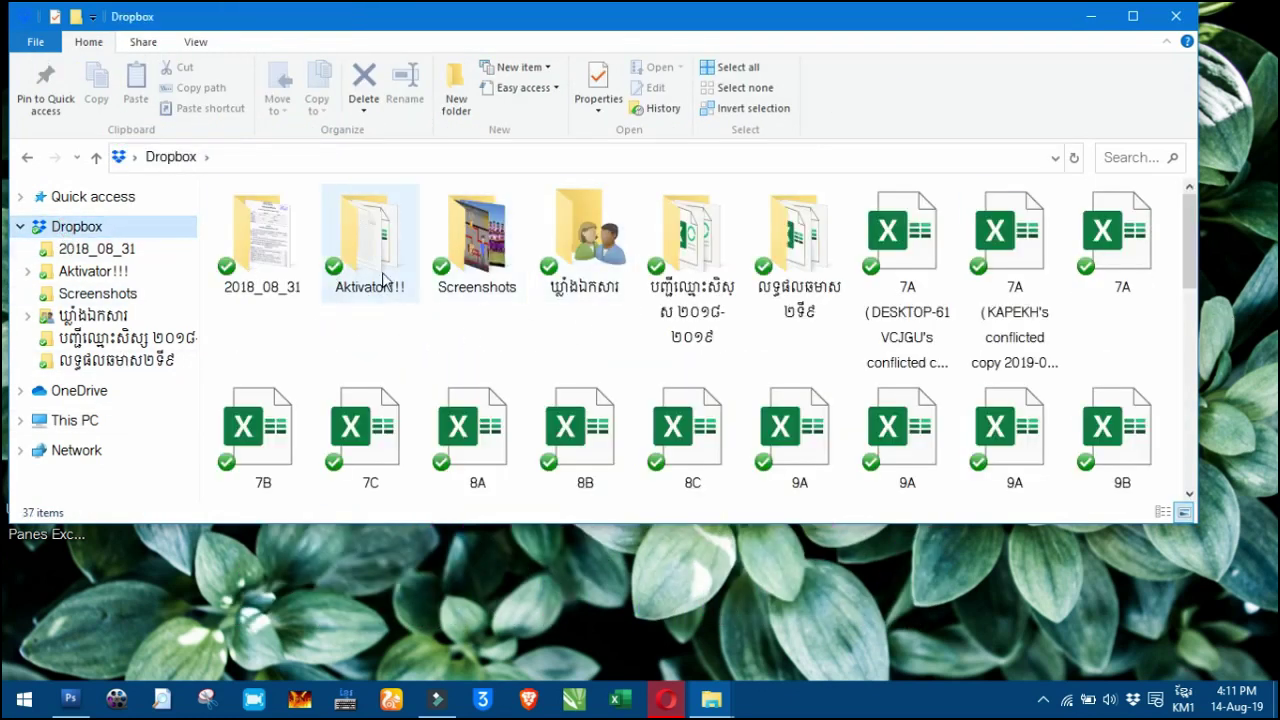
pyautogui.doubleClick(778, 431)
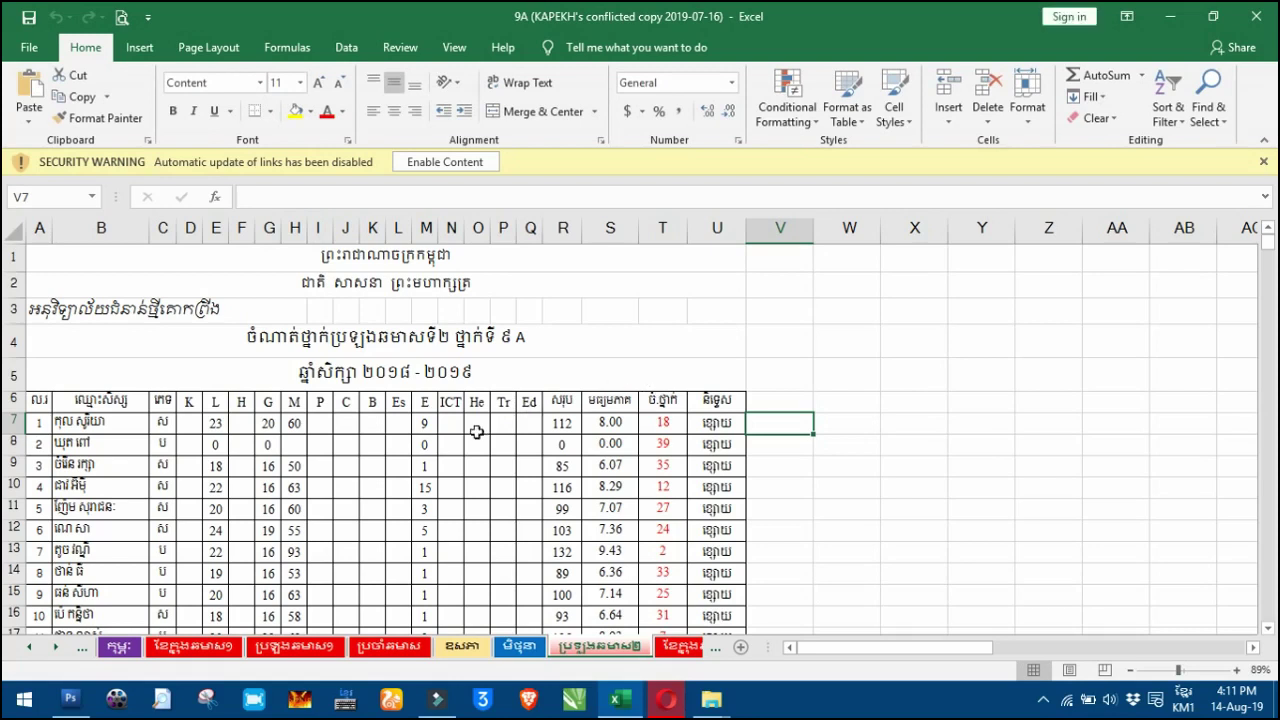
# On the ប្រឡងឆមាសទី១ sheet, fill header cells A6:R6 with gold
pyautogui.click(266, 656)
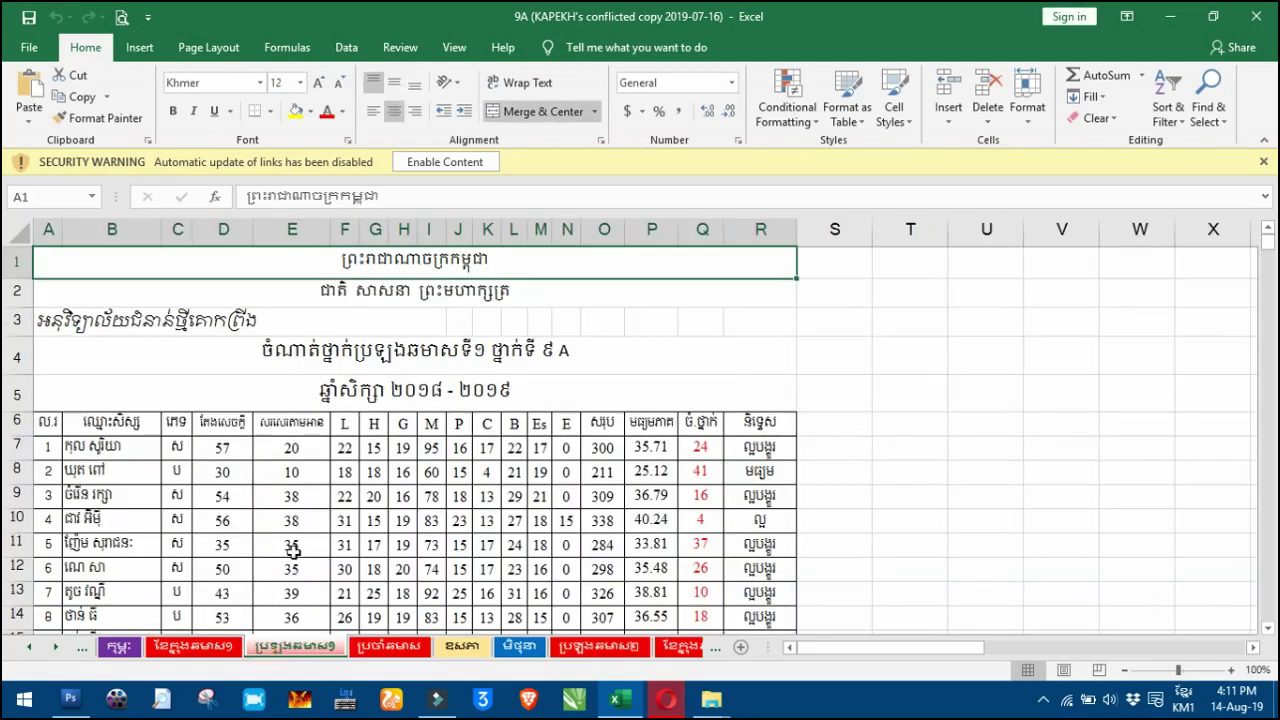
pyautogui.click(18, 422)
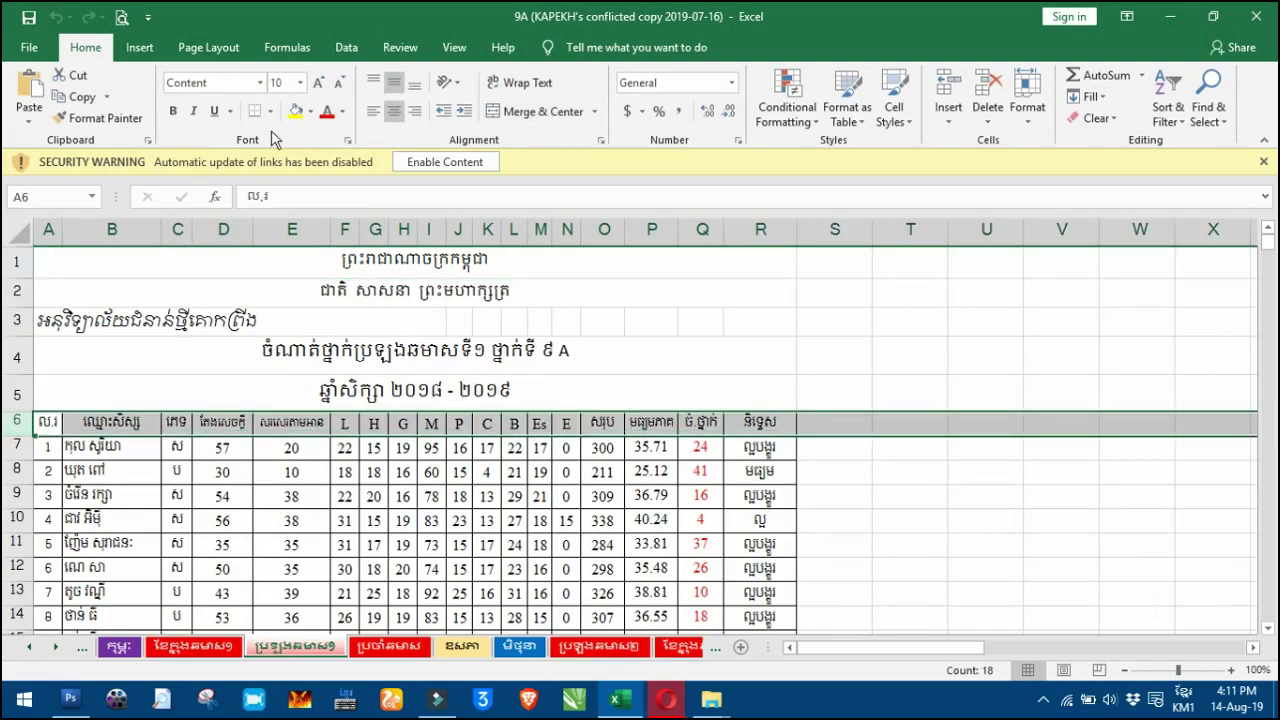
pyautogui.click(310, 111)
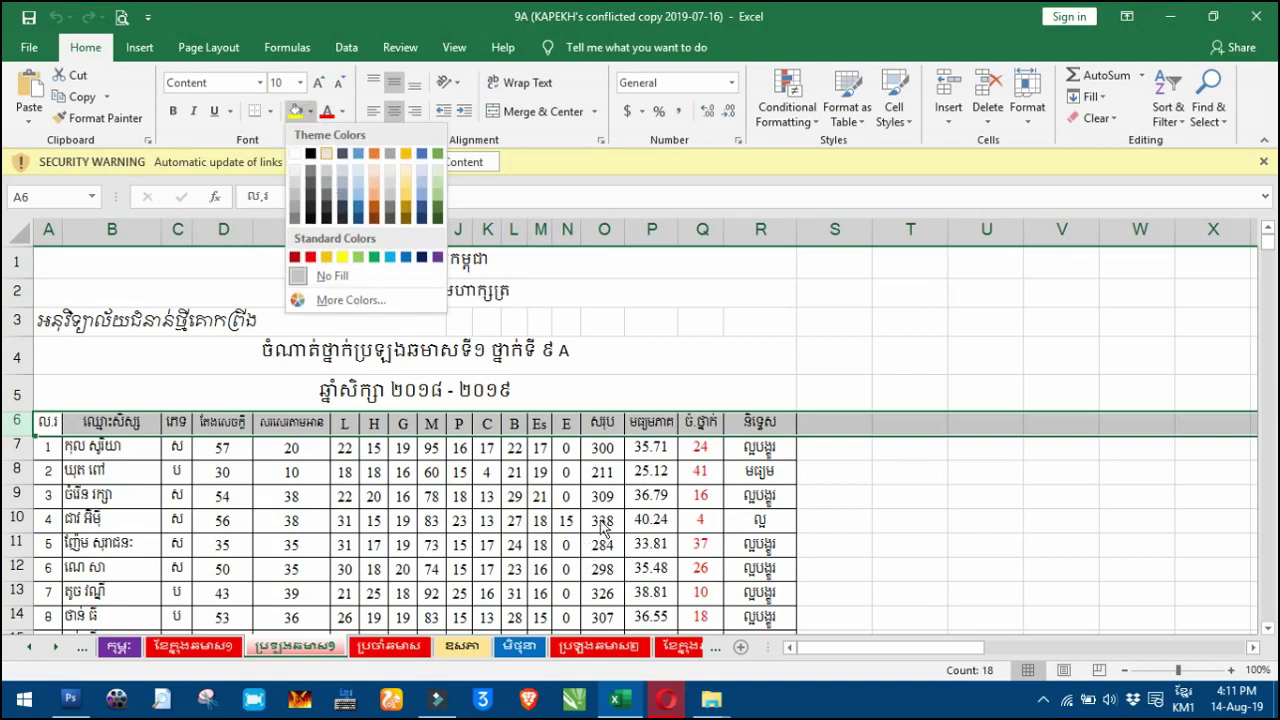
pyautogui.click(739, 440)
pyautogui.moveTo(790, 428); pyautogui.dragTo(45, 422)
pyautogui.click(340, 111)
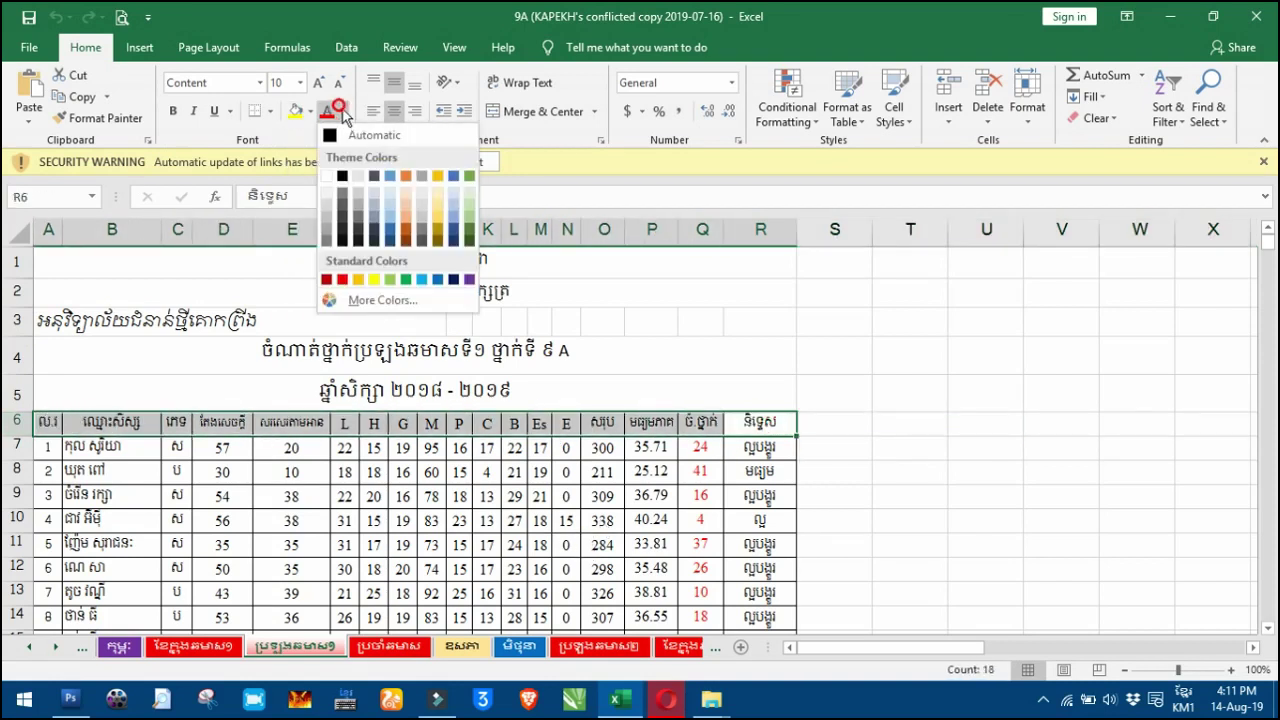
pyautogui.click(310, 111)
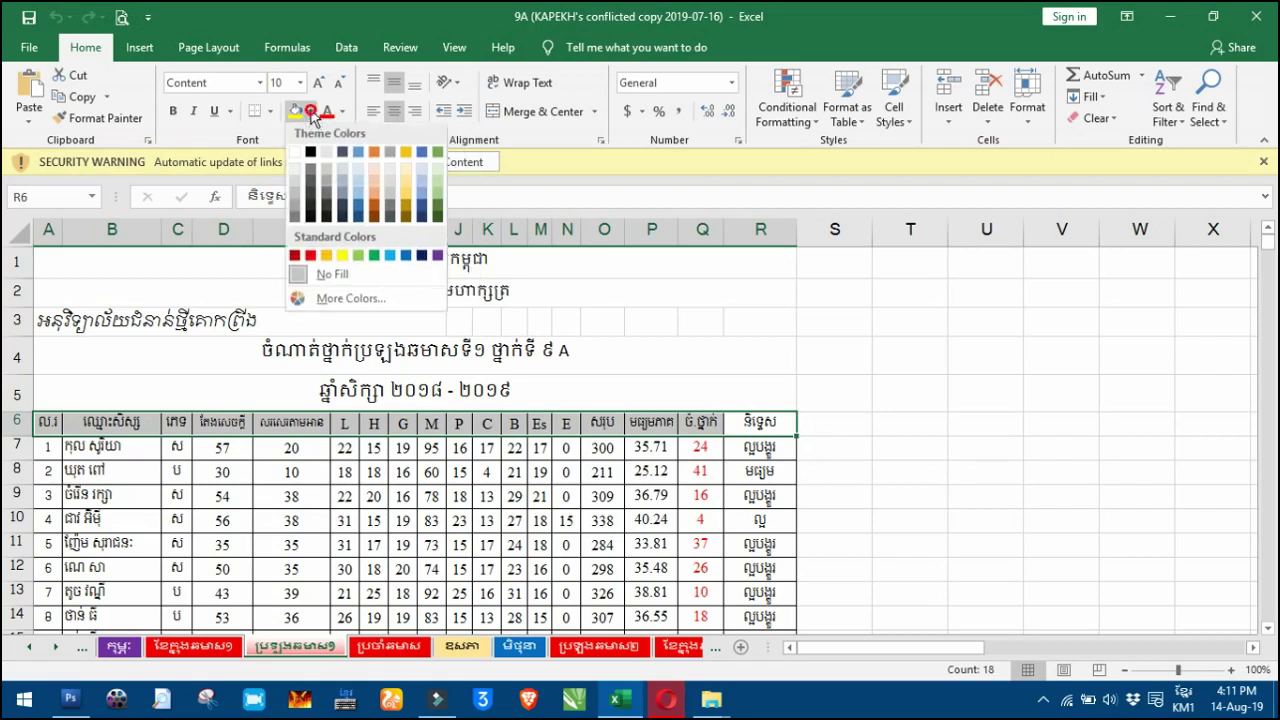
pyautogui.click(410, 186)
pyautogui.click(603, 520)
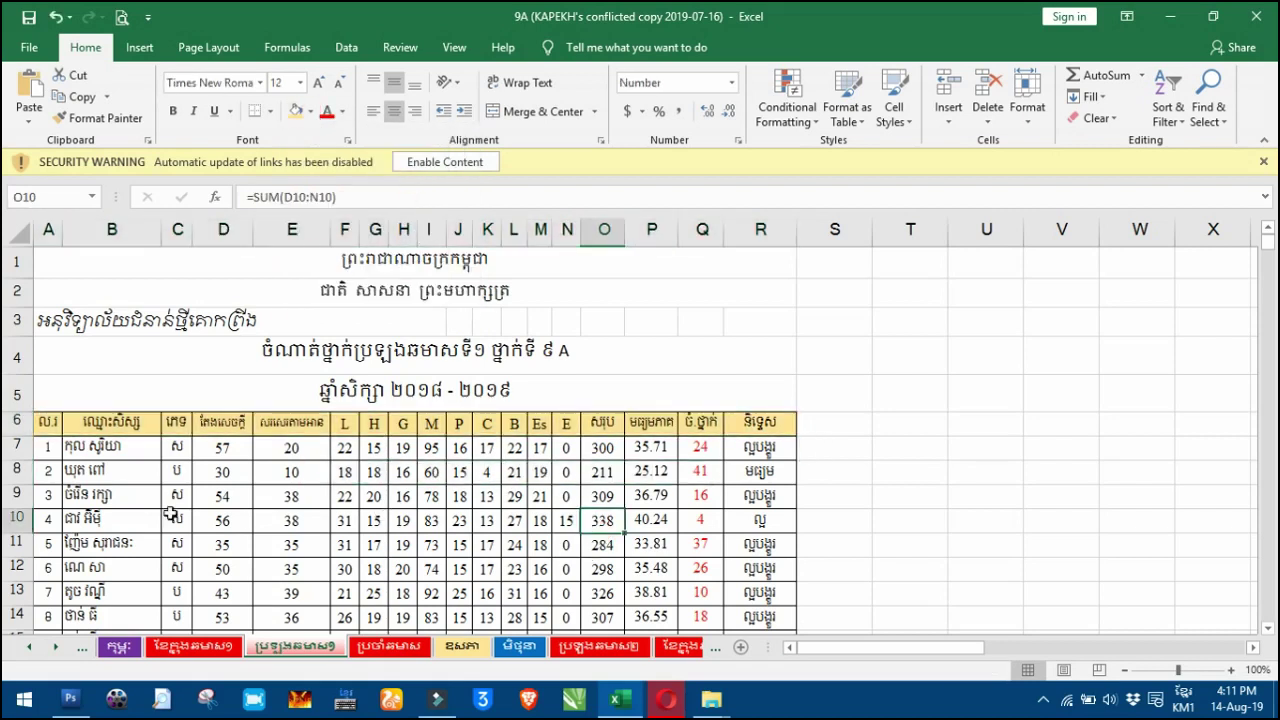
# Scroll through the score sheet, then open its print preview at page 1 of 3
pyautogui.scroll(-1, 120, 443)
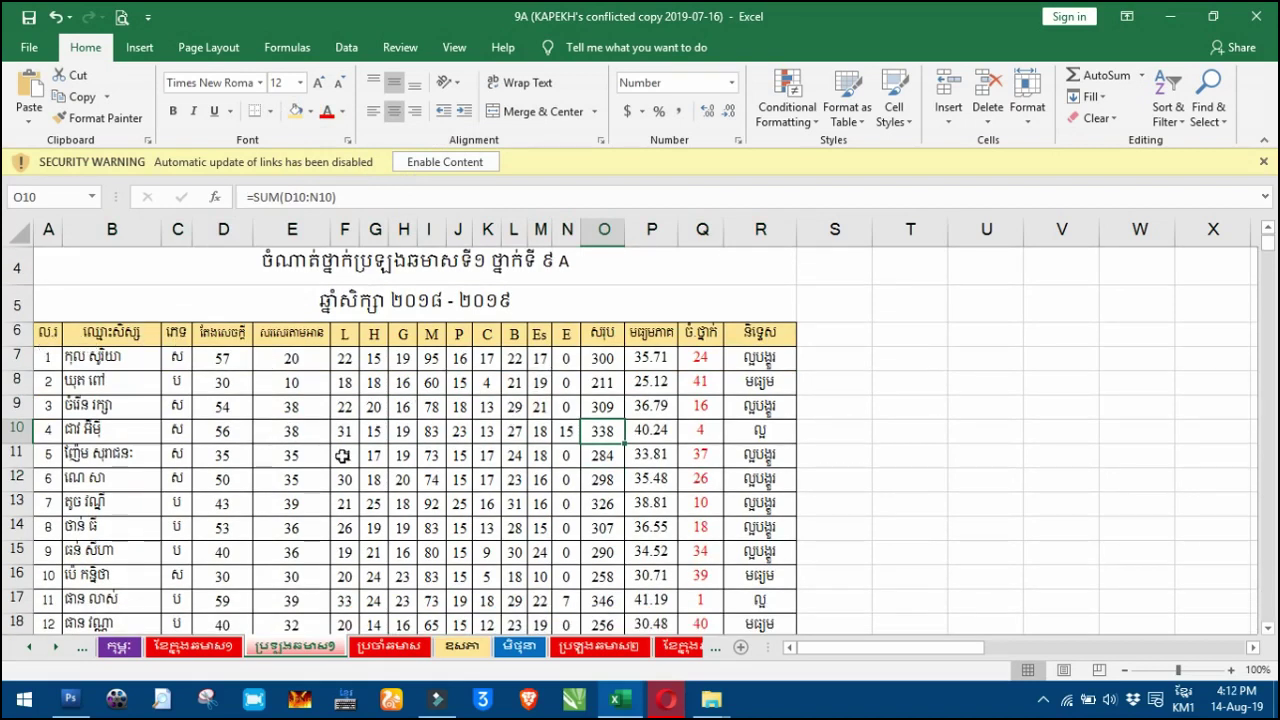
pyautogui.scroll(-3, 240, 440)
pyautogui.scroll(-3, 271, 500)
pyautogui.scroll(-2, 295, 551)
pyautogui.scroll(-2, 295, 551)
pyautogui.scroll(3, 297, 553)
pyautogui.scroll(5, 310, 530)
pyautogui.scroll(3, 330, 540)
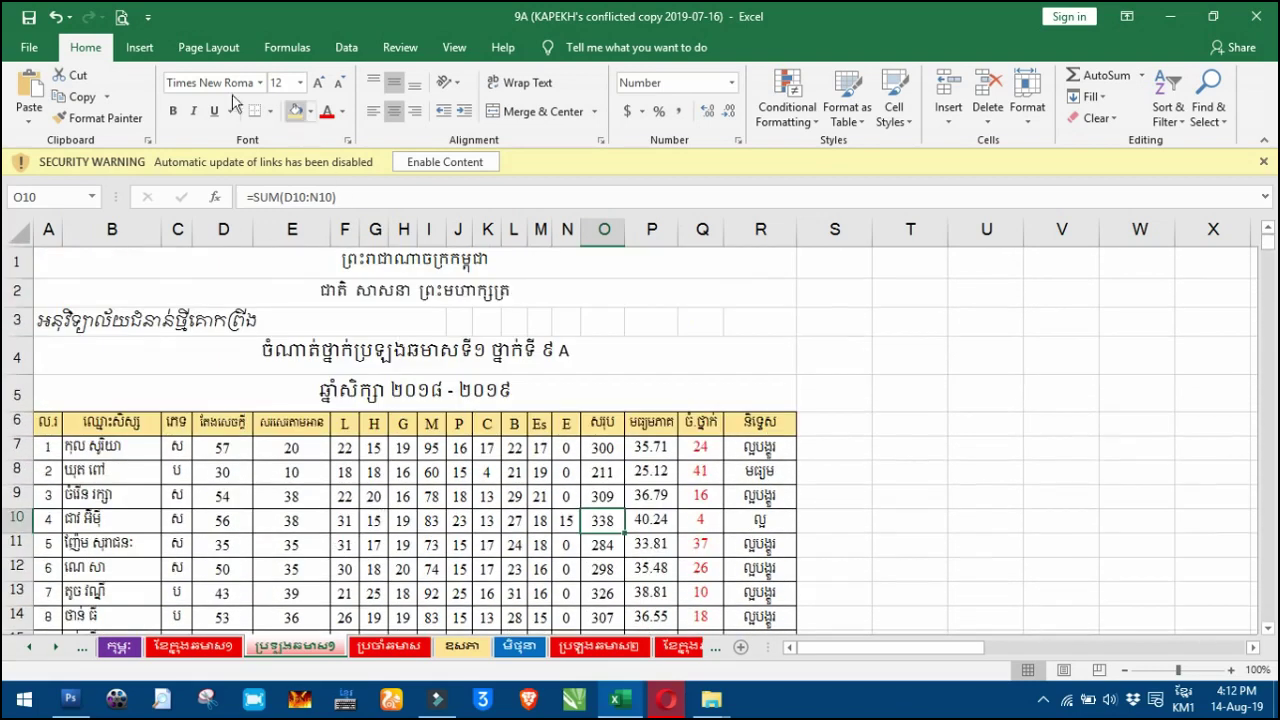
pyautogui.click(121, 17)
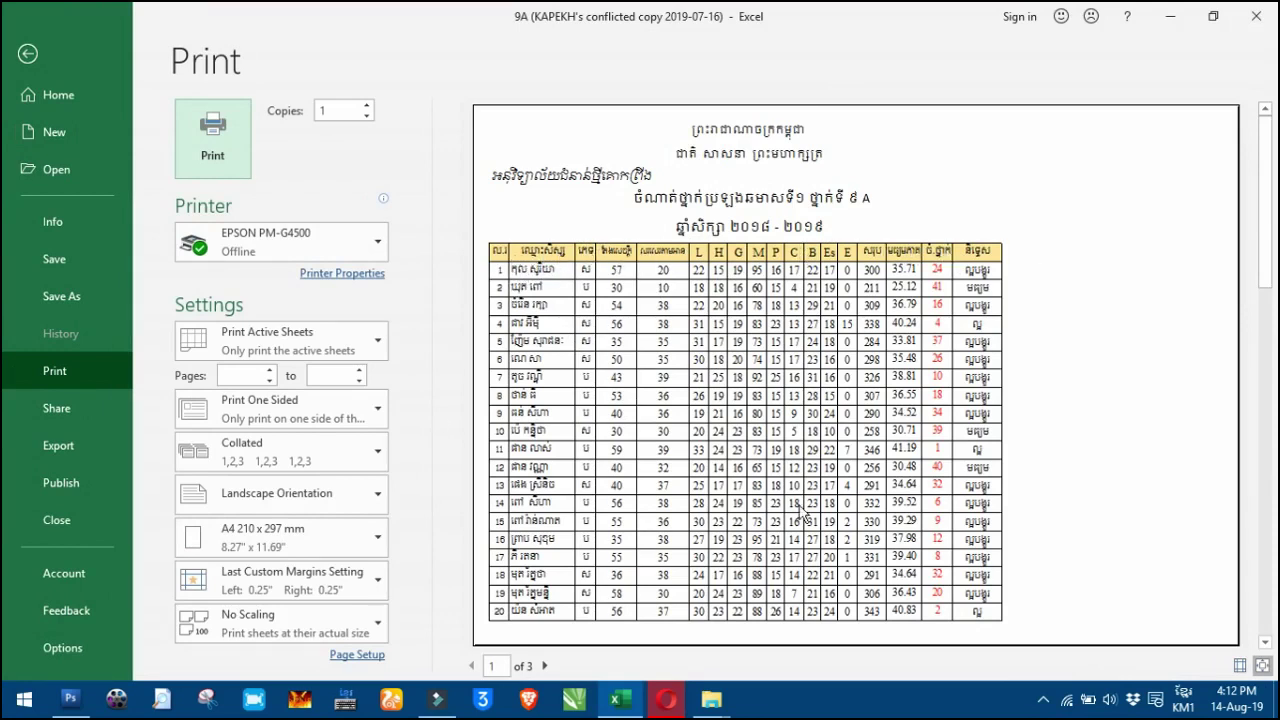
# Page through the preview to see page 2 (rows 21–41) prints without the header row
pyautogui.click(545, 665)
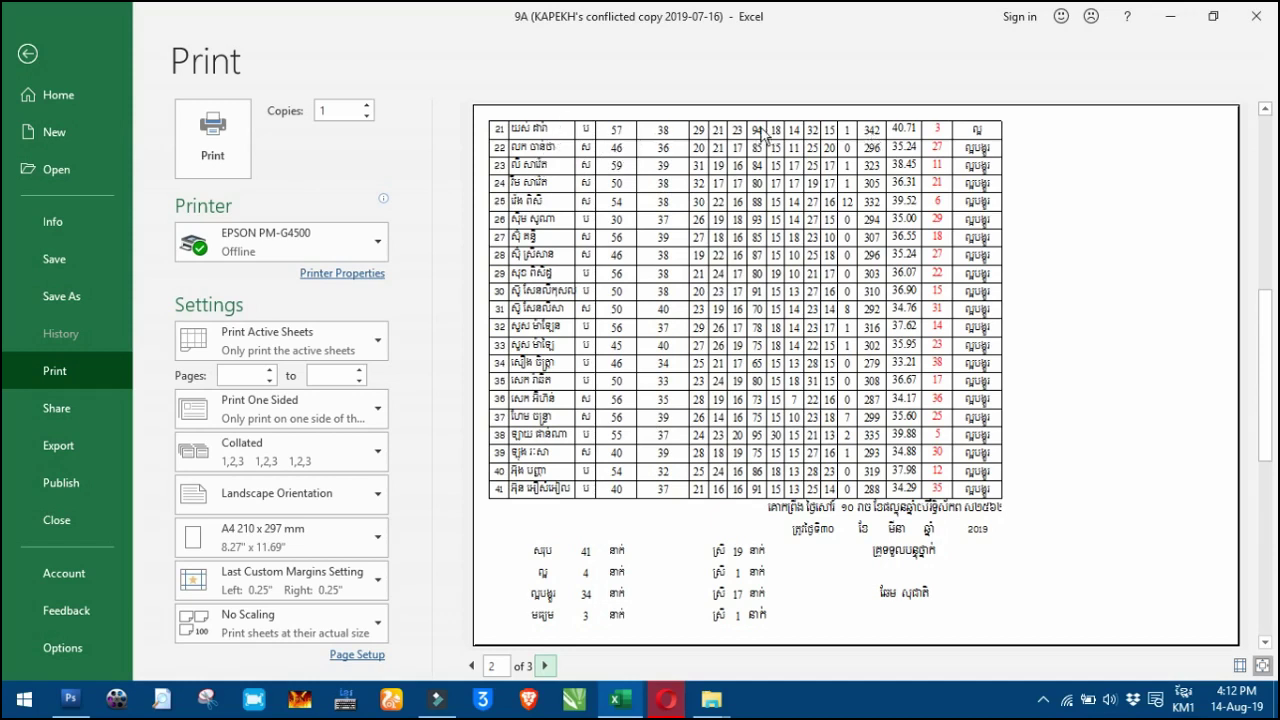
pyautogui.click(471, 665)
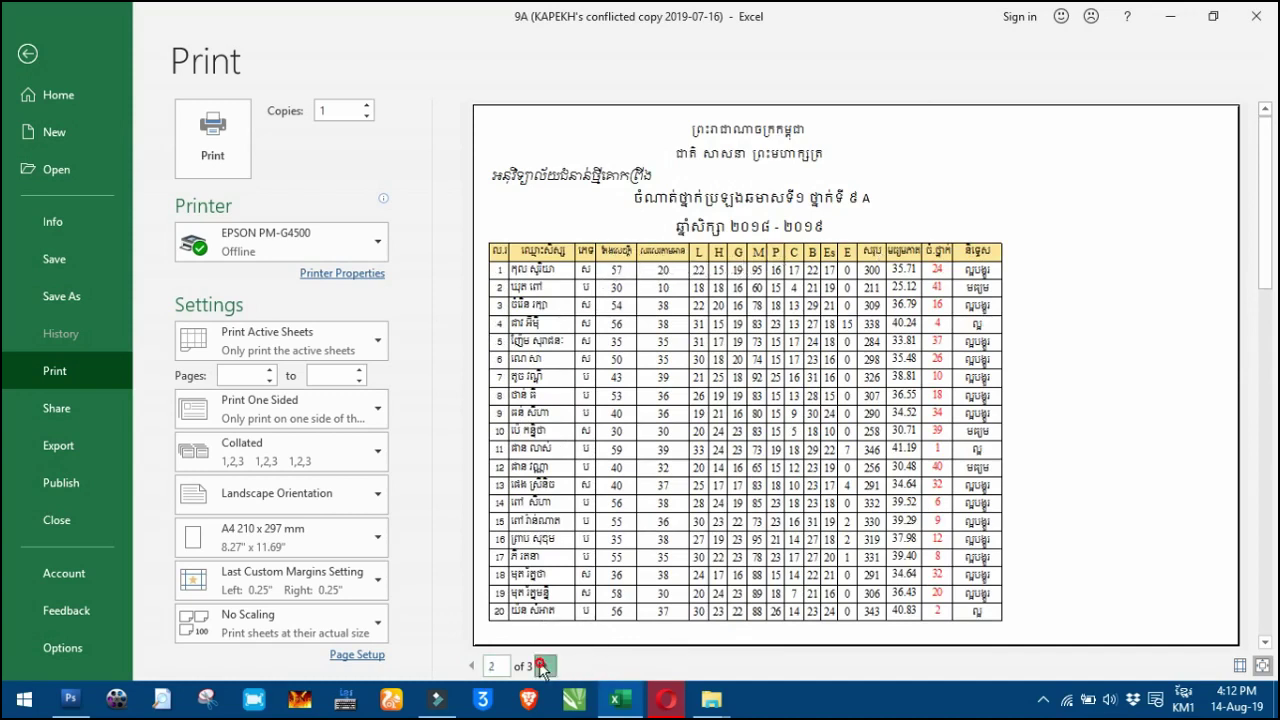
pyautogui.click(543, 667)
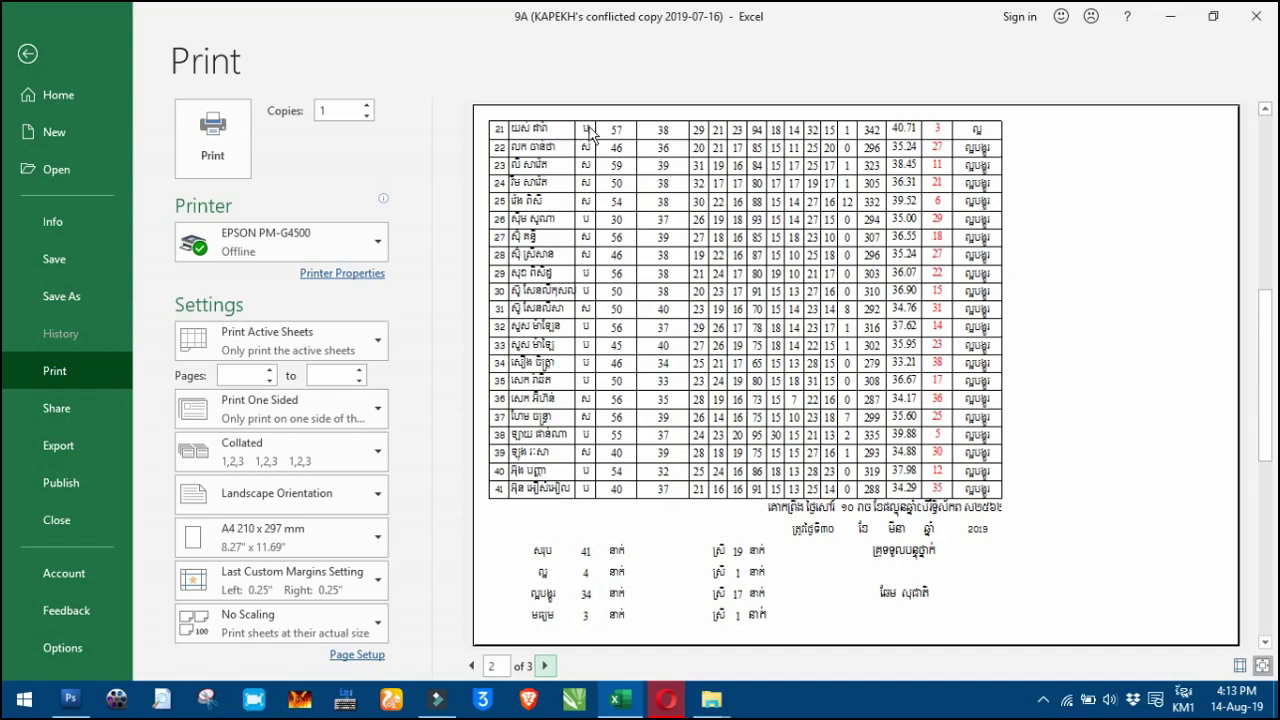
# Recheck preview pages 1 and 2, then return to the worksheet and select A6:R6
pyautogui.click(471, 666)
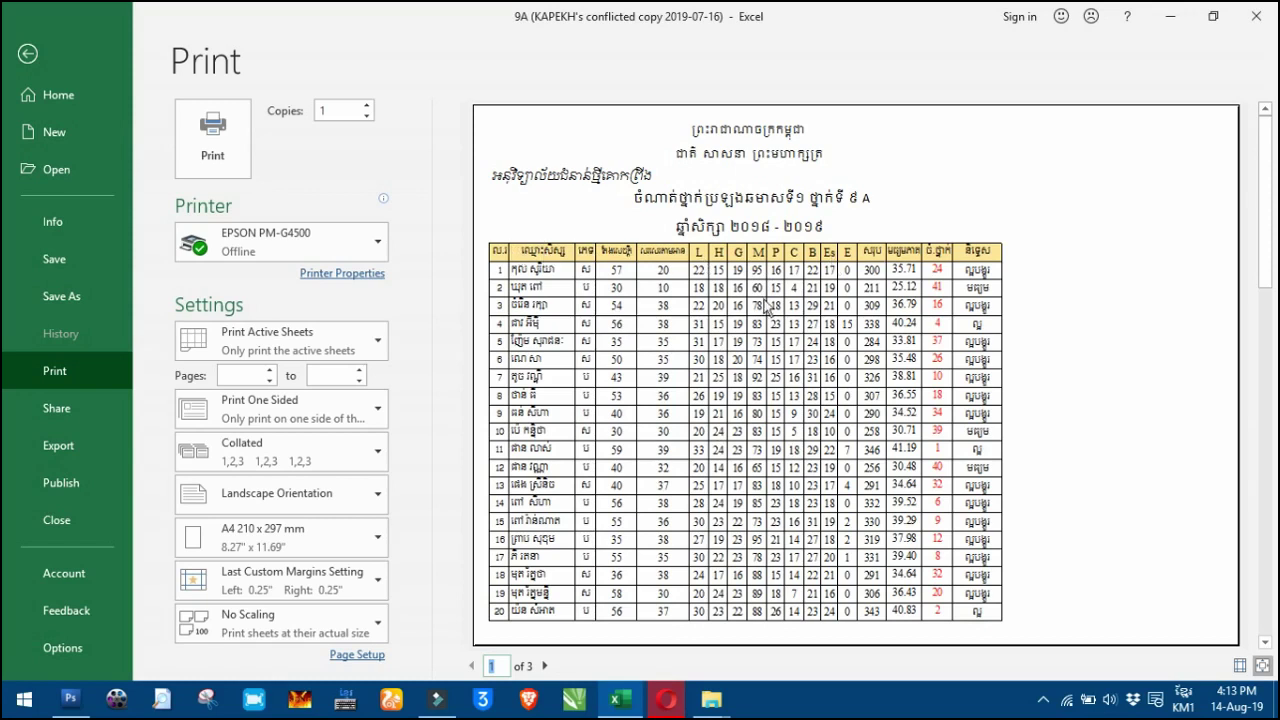
pyautogui.click(546, 666)
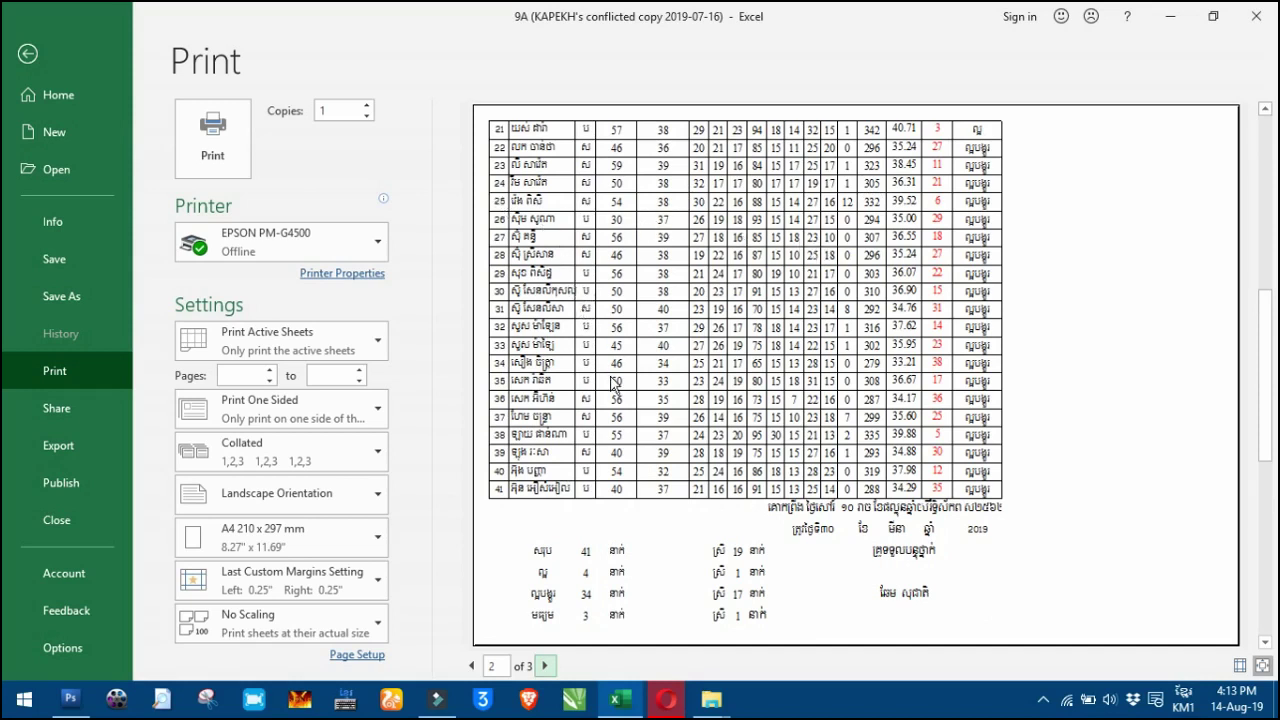
pyautogui.scroll(1, 612, 383)
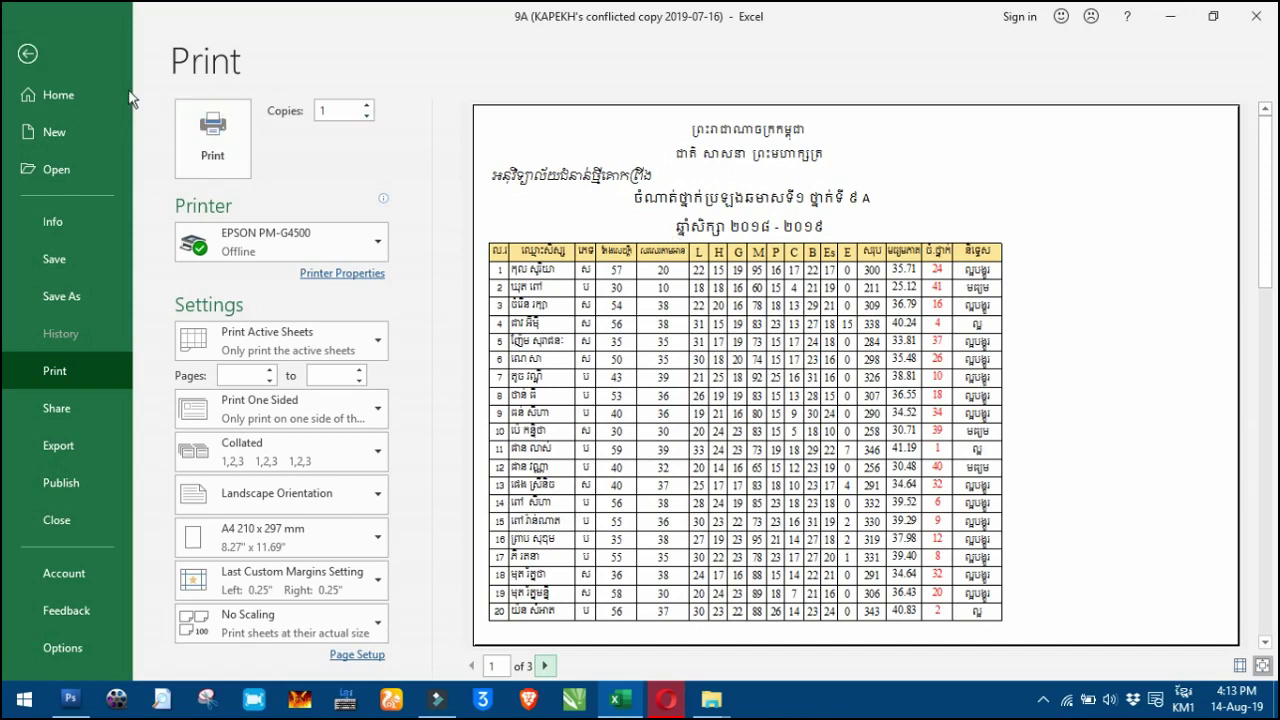
pyautogui.click(27, 56)
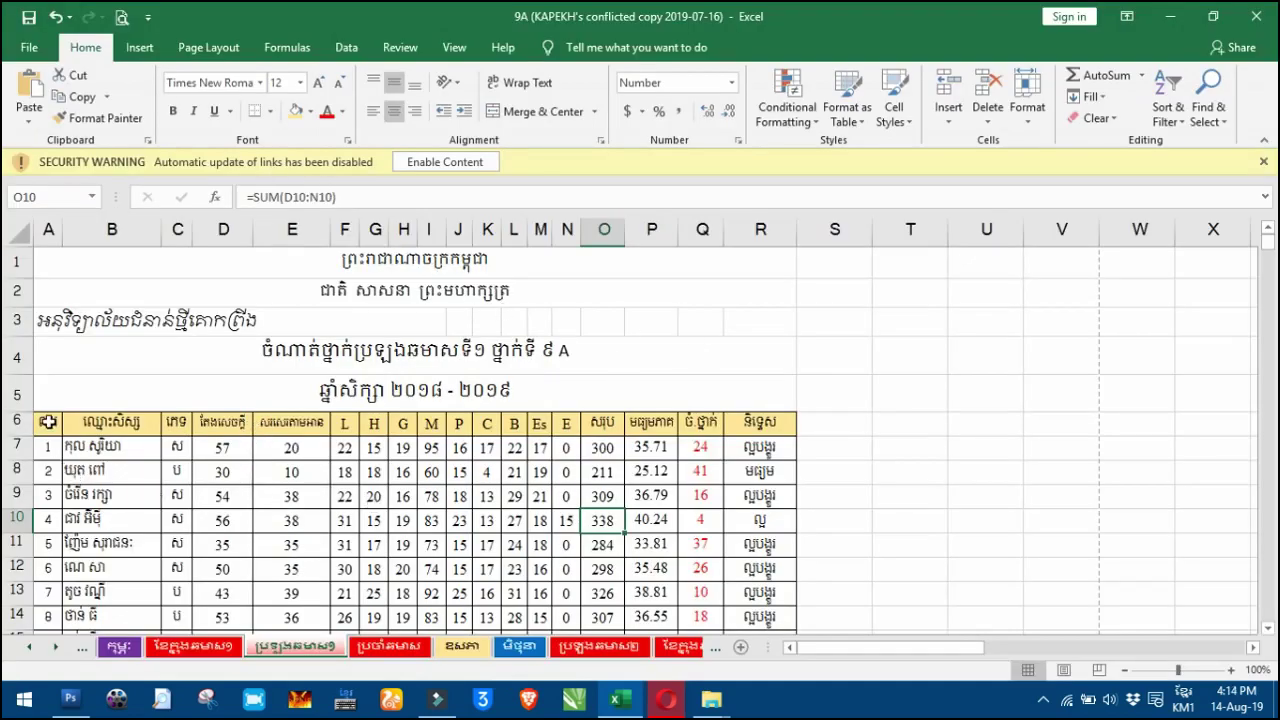
pyautogui.moveTo(47, 422); pyautogui.dragTo(764, 418)
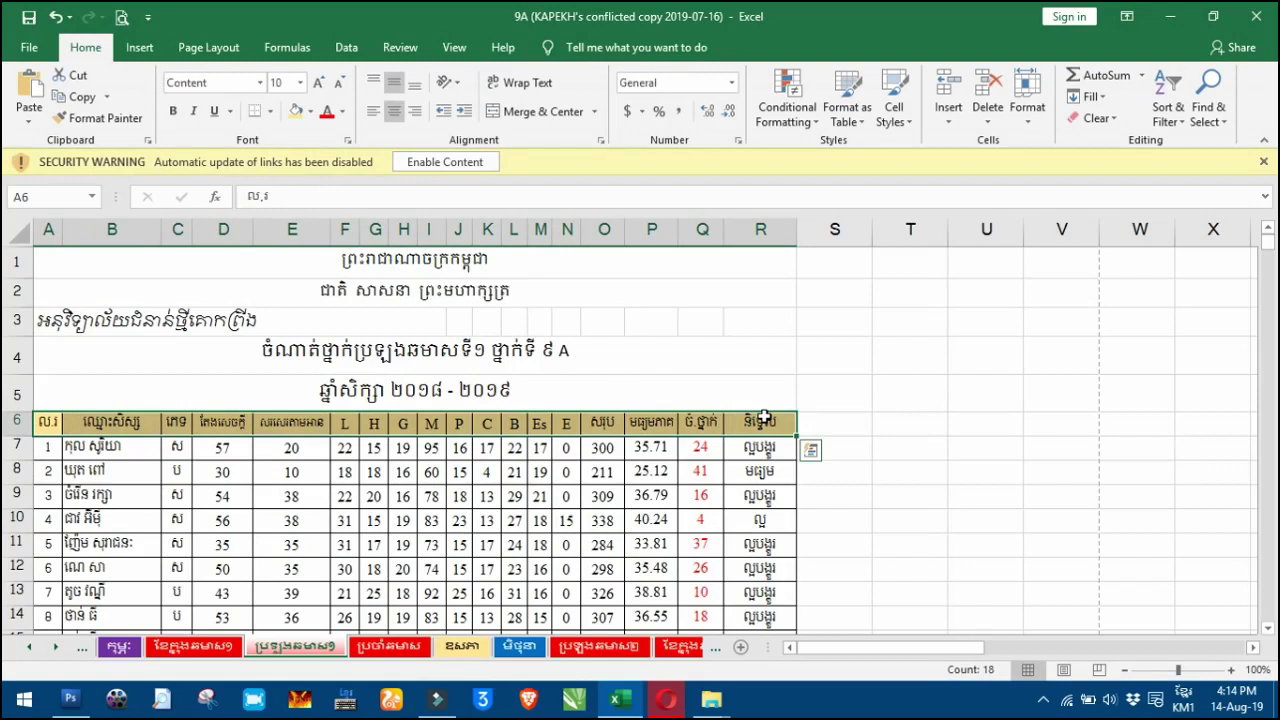
# Deselect row 6 by clicking H8 and switch to the Page Layout ribbon
pyautogui.click(403, 471)
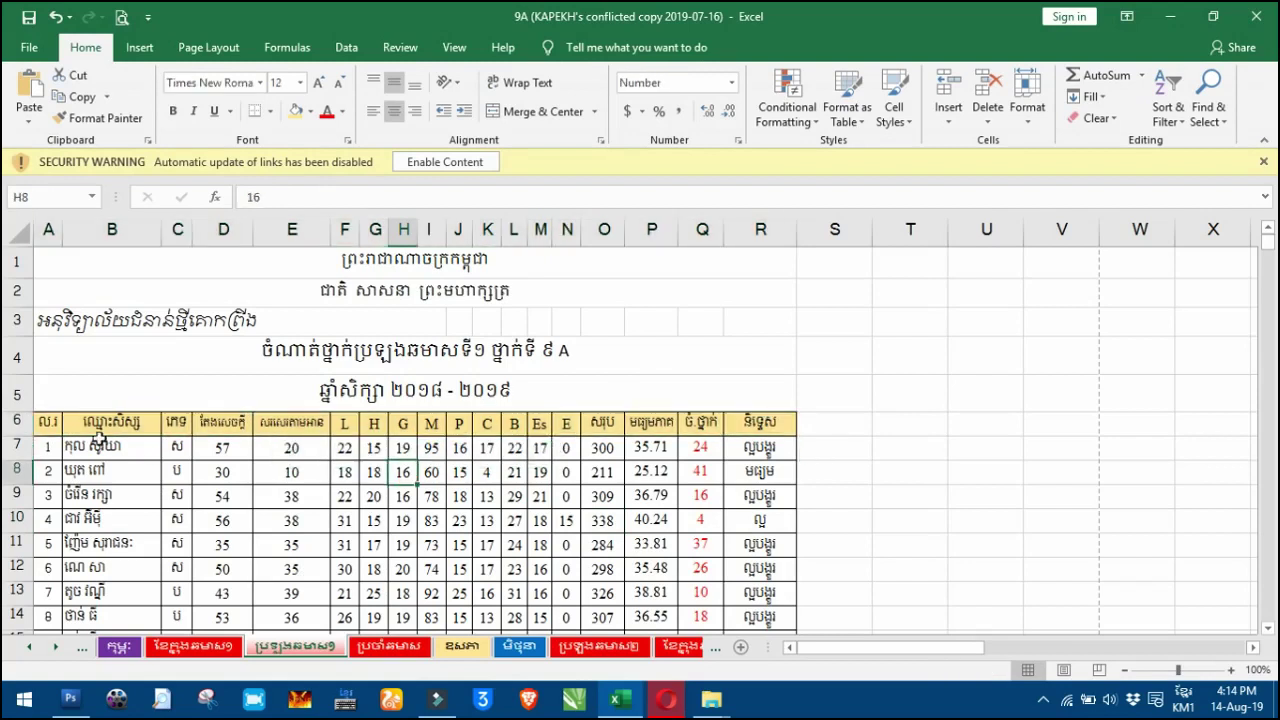
pyautogui.click(226, 50)
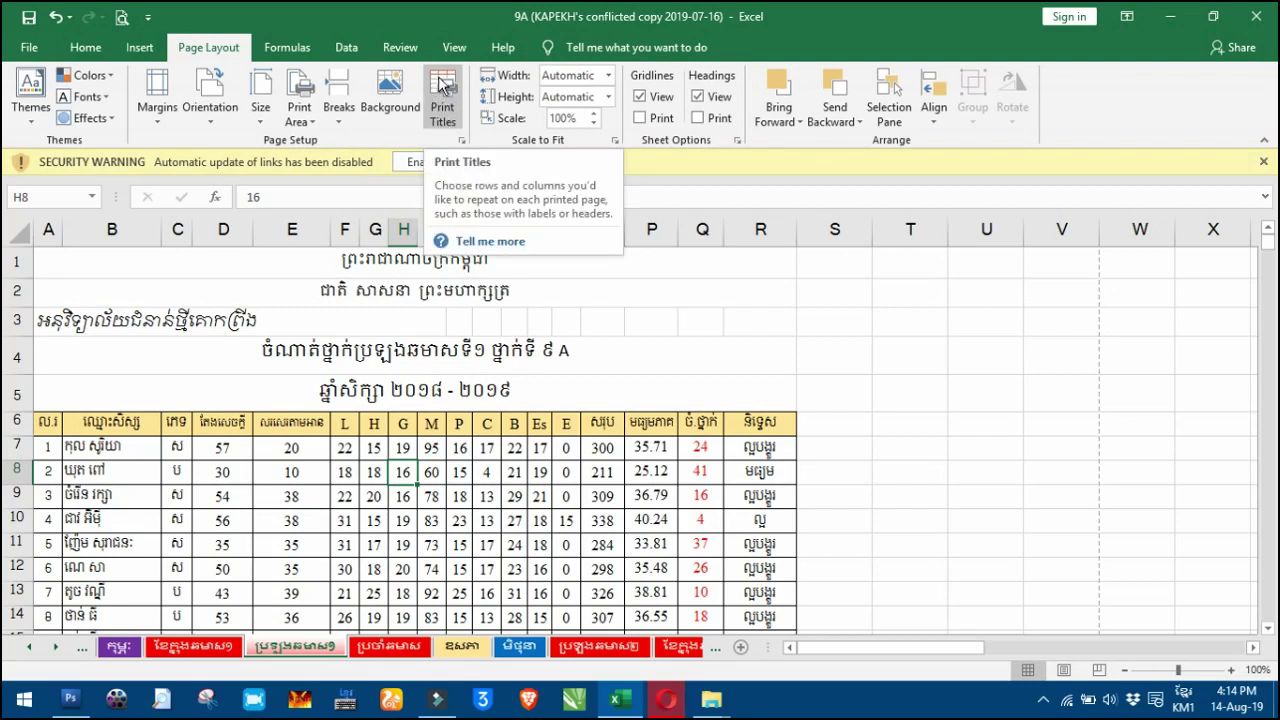
# Open Page Setup's Sheet settings via Print Titles and focus the Rows to repeat at top box
pyautogui.click(445, 102)
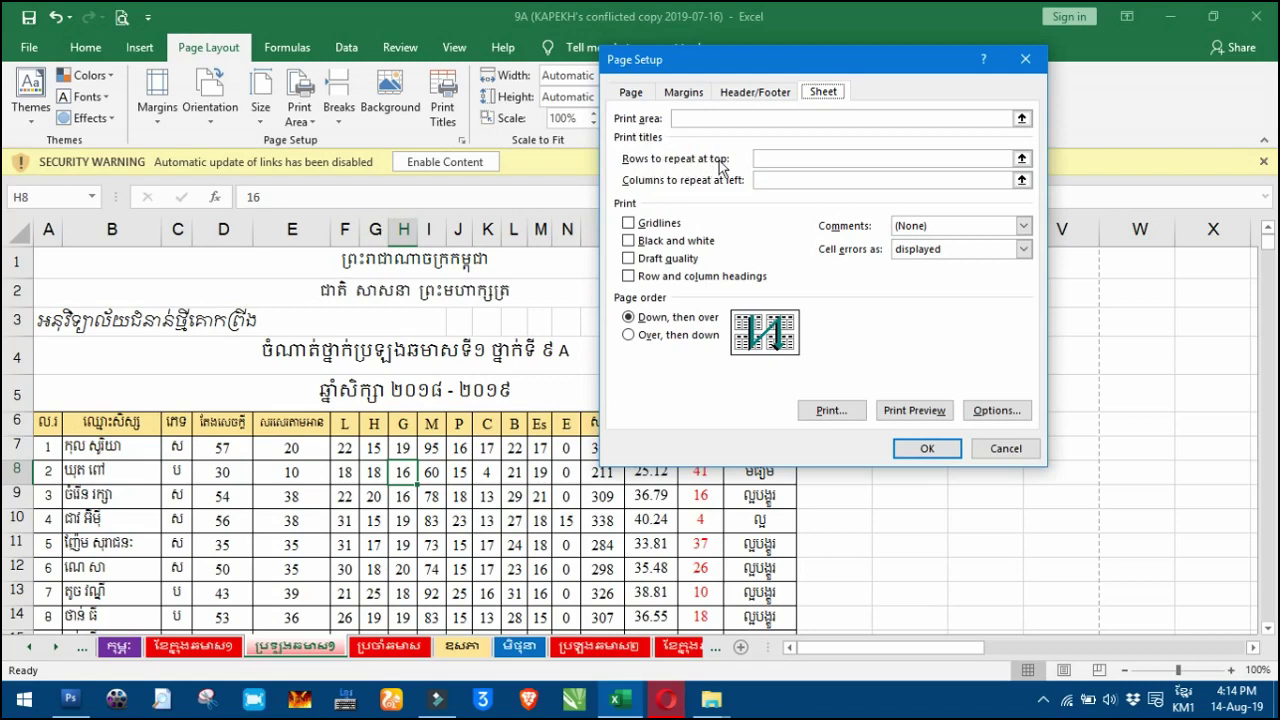
pyautogui.click(843, 157)
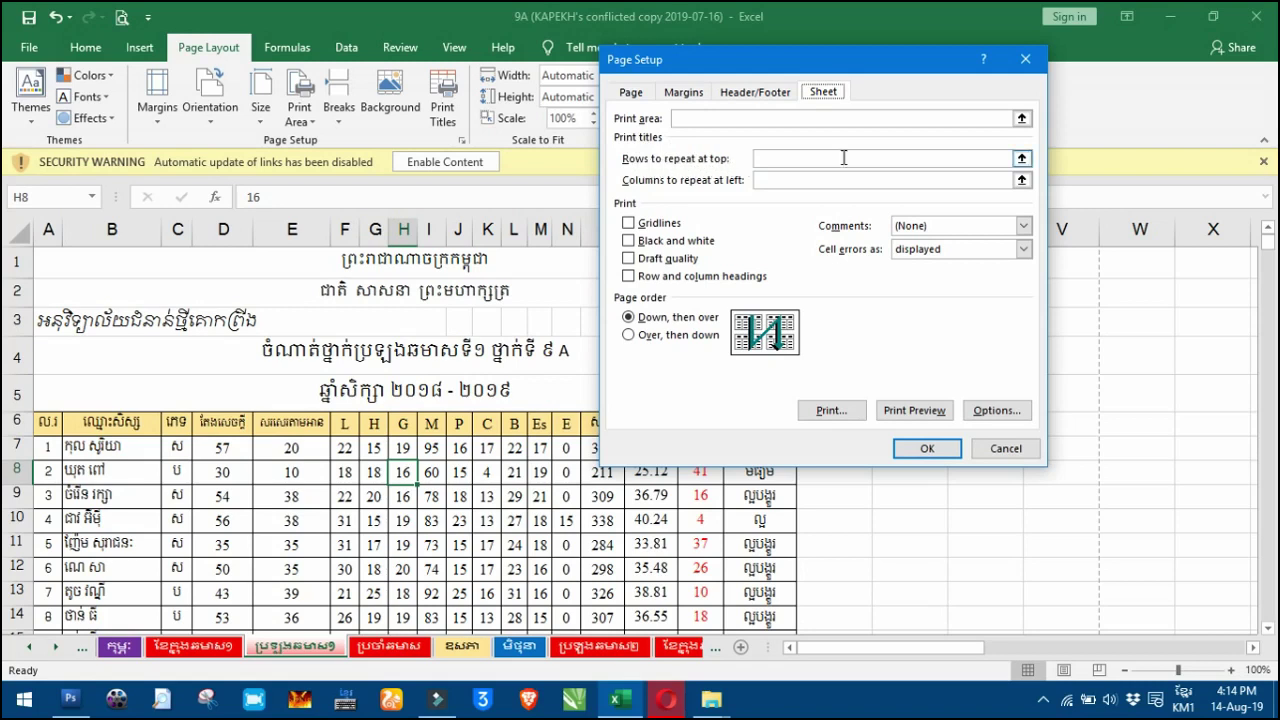
# Set row 6 ($6:$6) as the rows to repeat at top and confirm it
pyautogui.click(1021, 159)
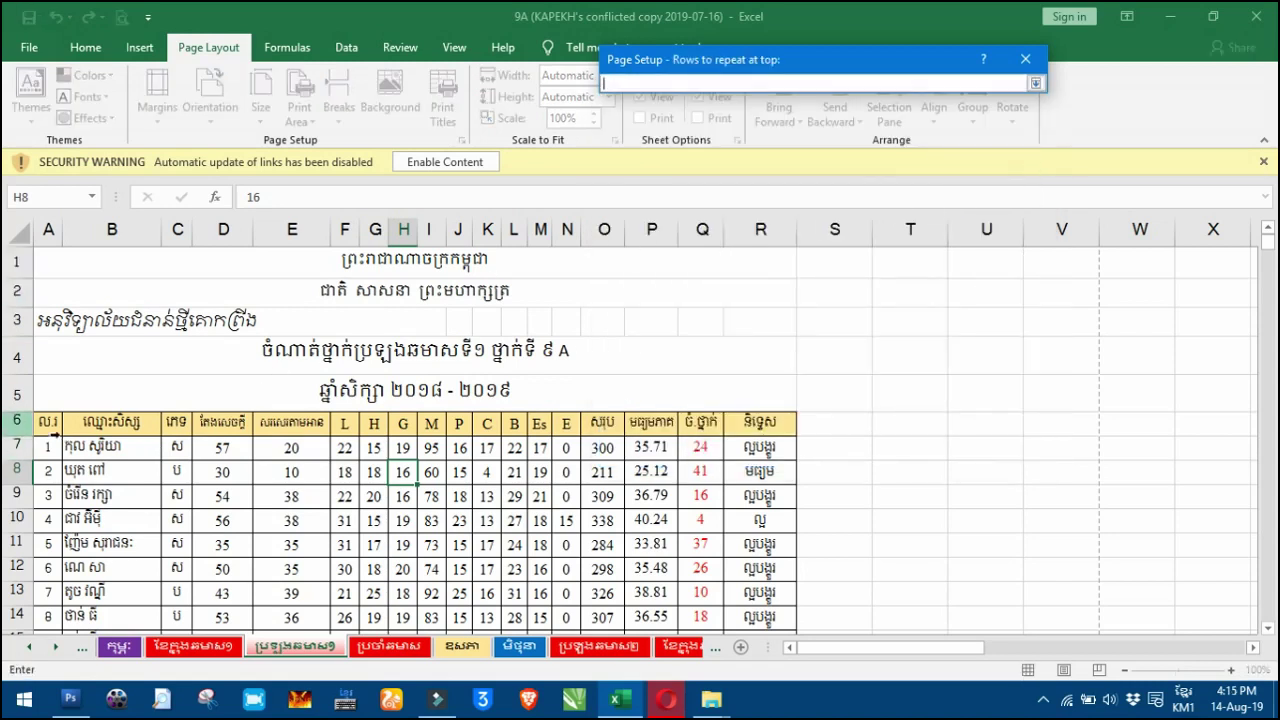
pyautogui.click(47, 421)
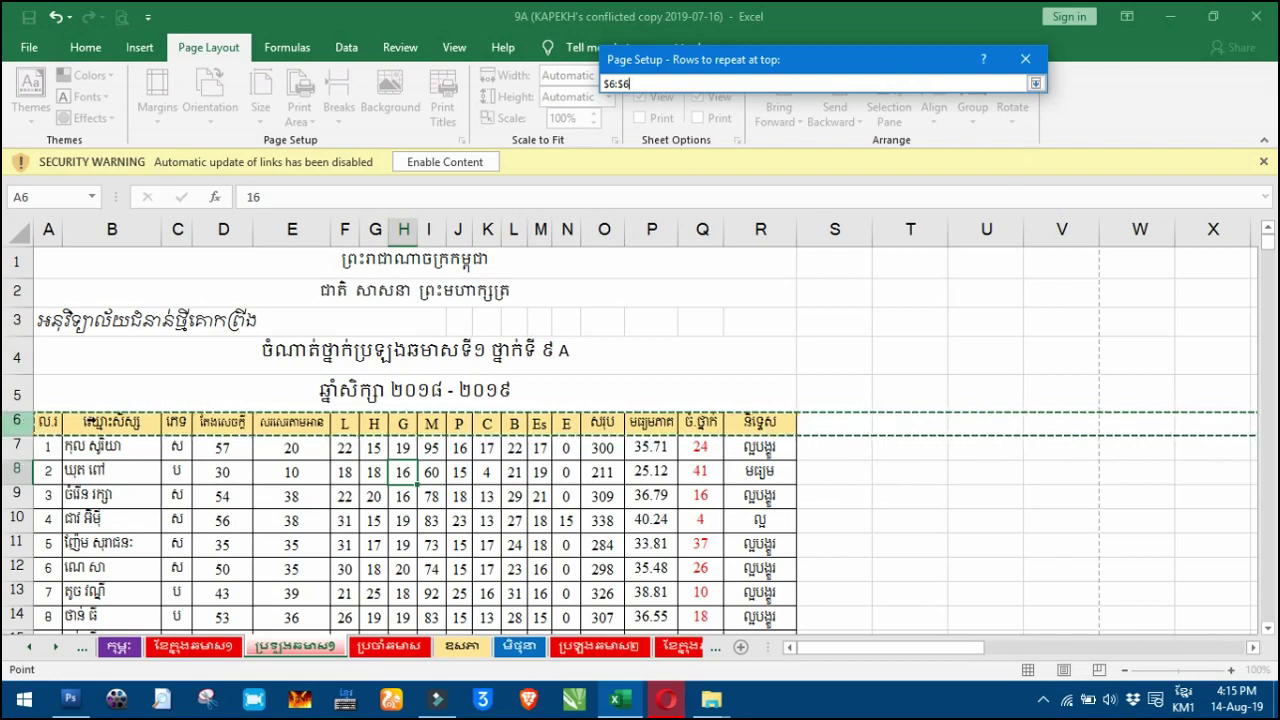
pyautogui.click(1034, 83)
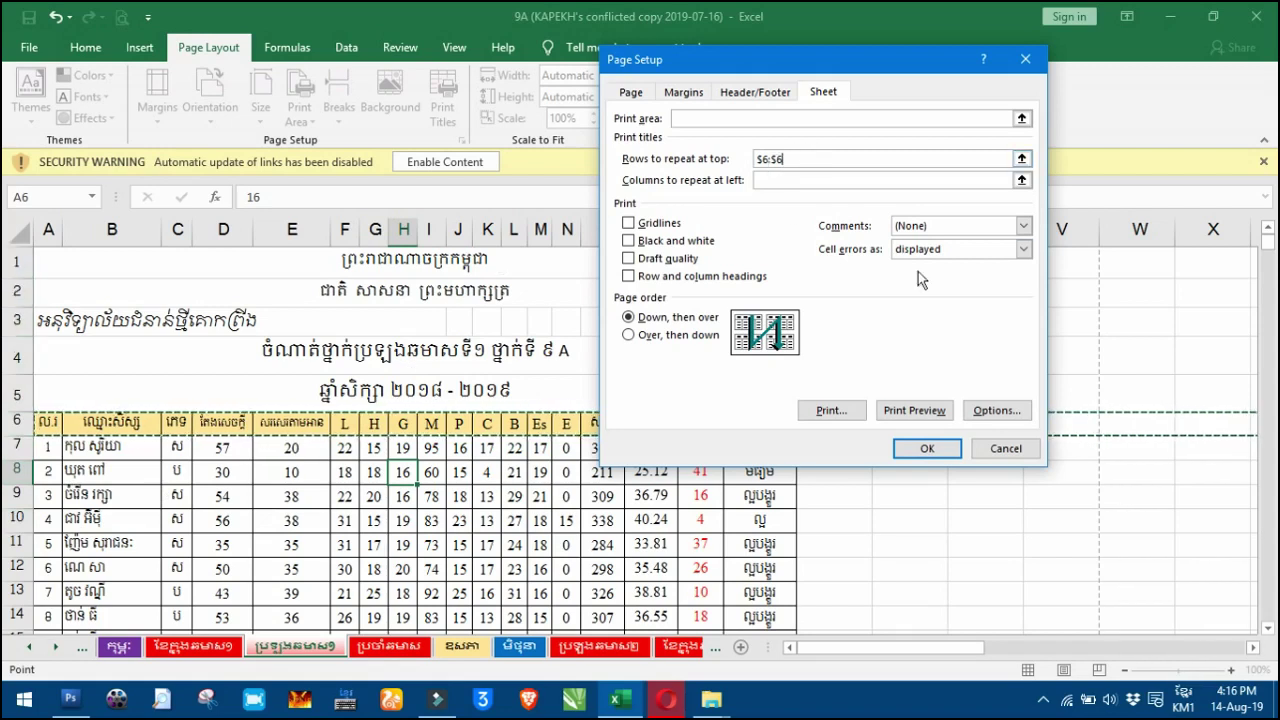
pyautogui.click(923, 452)
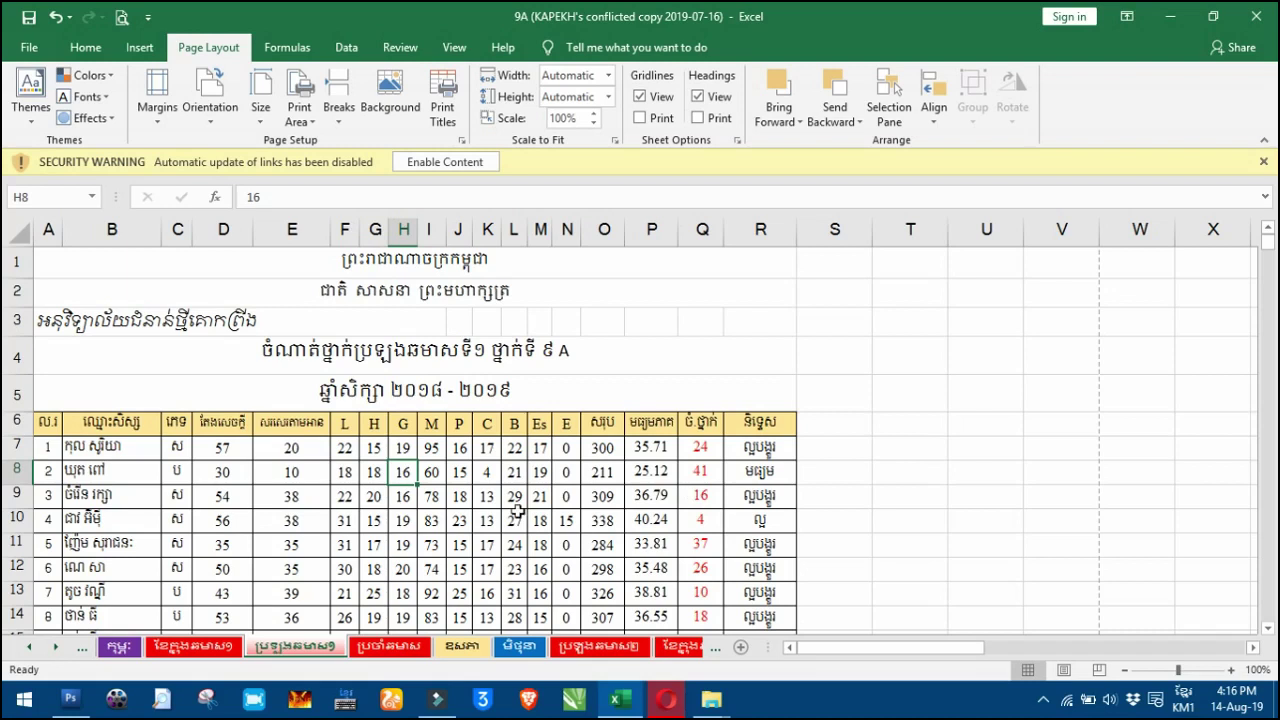
# Open the three-page print preview with row 6 as the print title
pyautogui.click(122, 18)
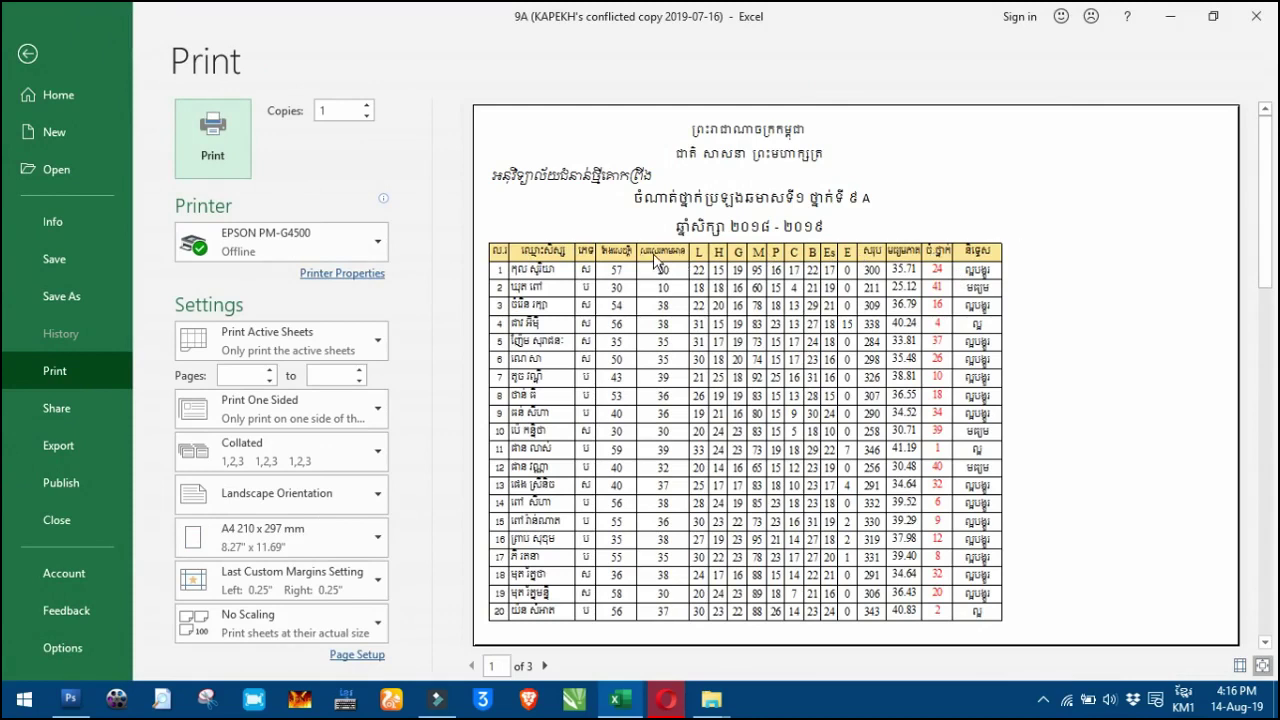
# Browse preview pages 1–3 to confirm header row 6 repeats, then return to the worksheet
pyautogui.click(544, 666)
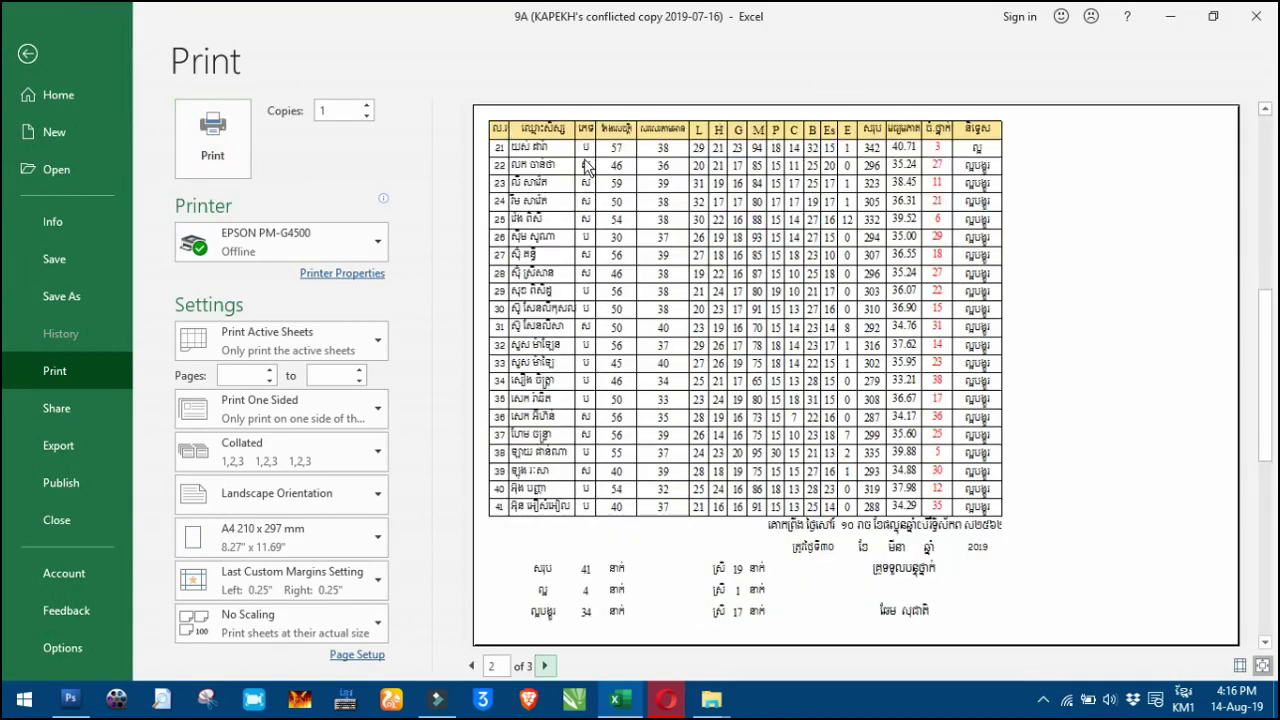
pyautogui.click(550, 670)
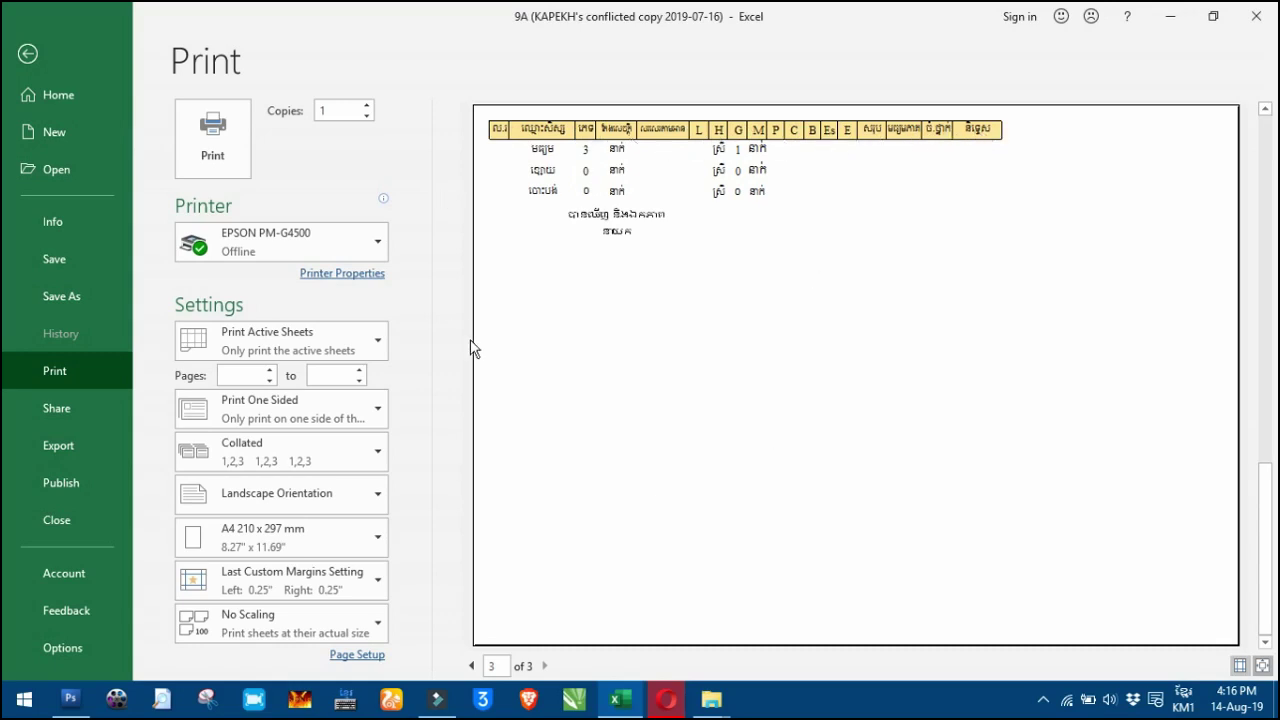
pyautogui.click(467, 667)
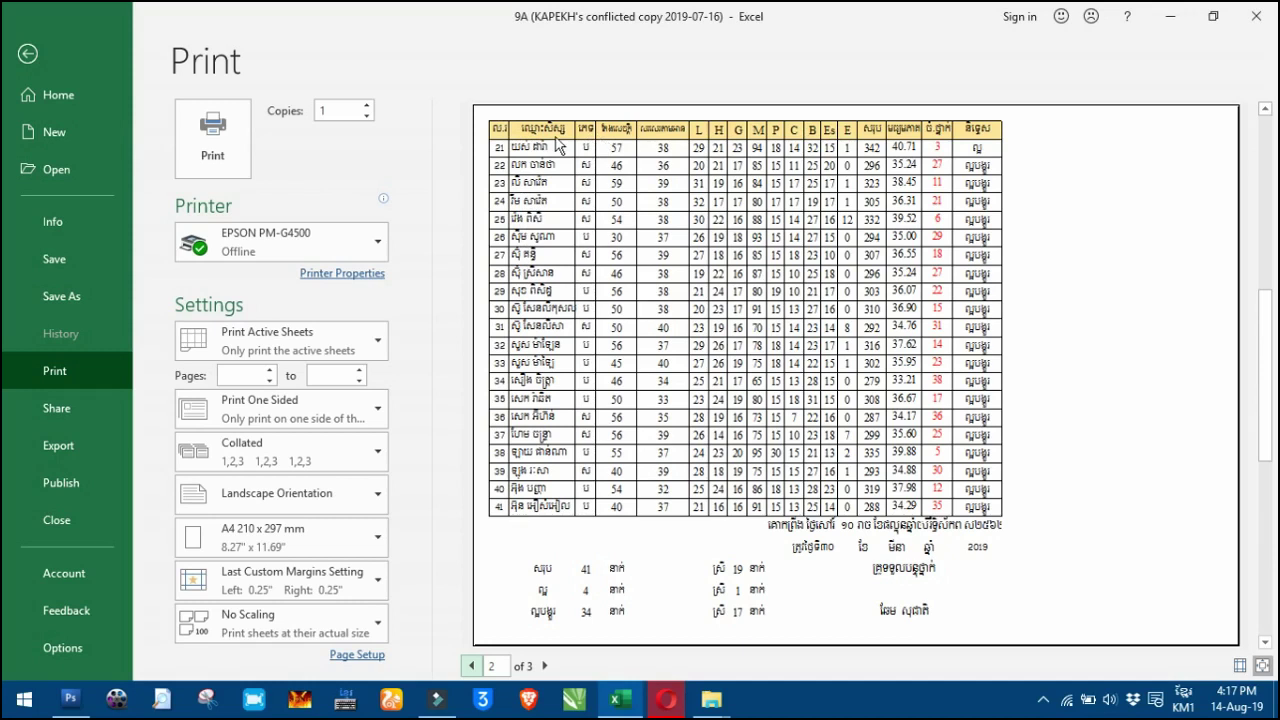
pyautogui.click(471, 665)
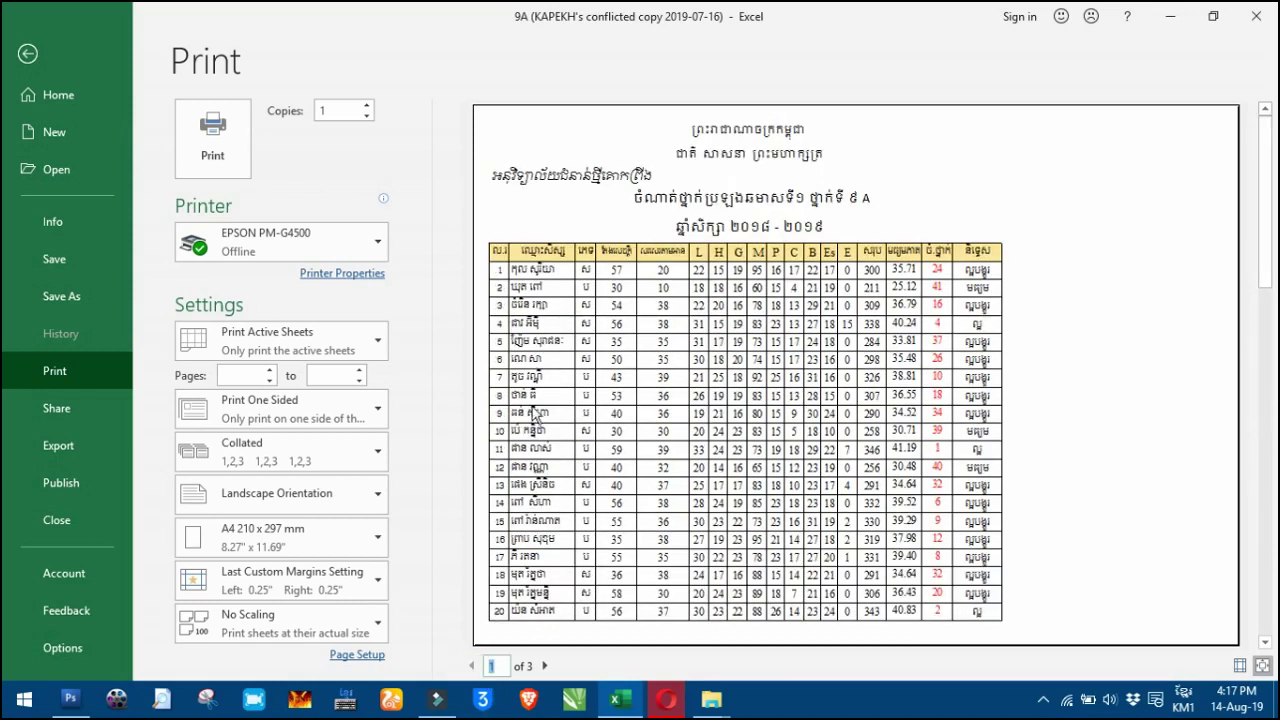
pyautogui.click(545, 665)
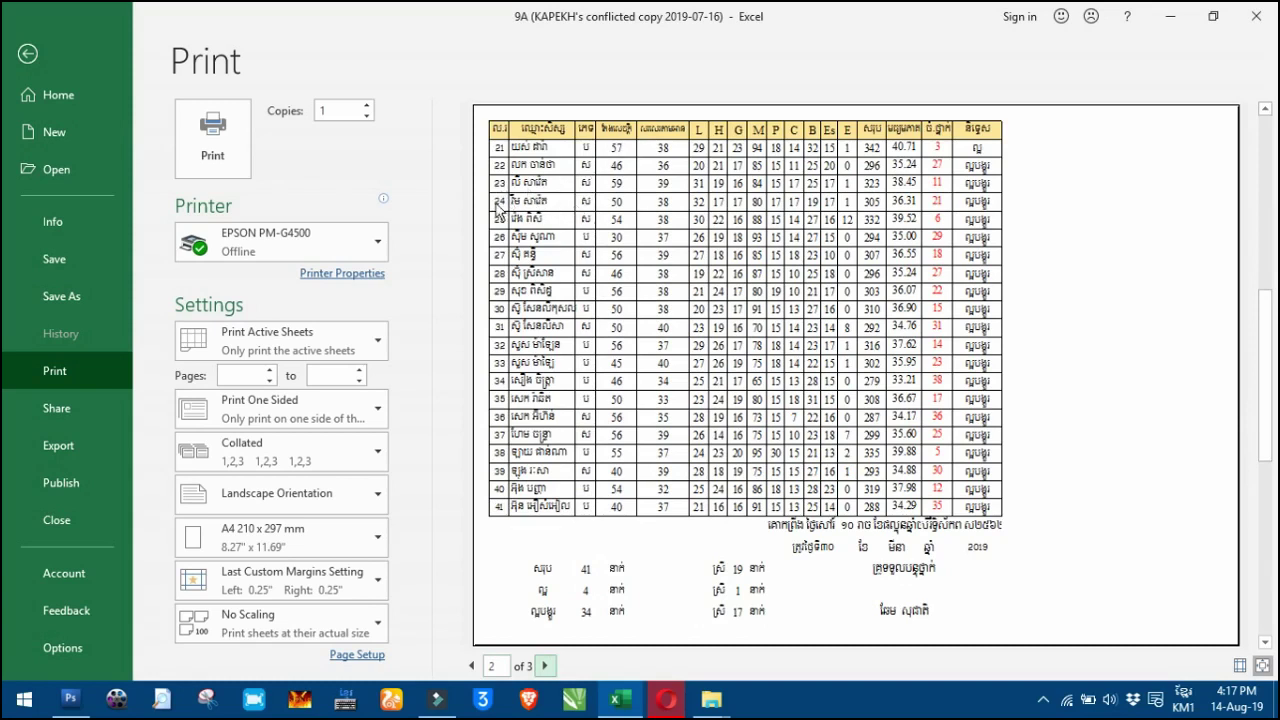
pyautogui.click(471, 665)
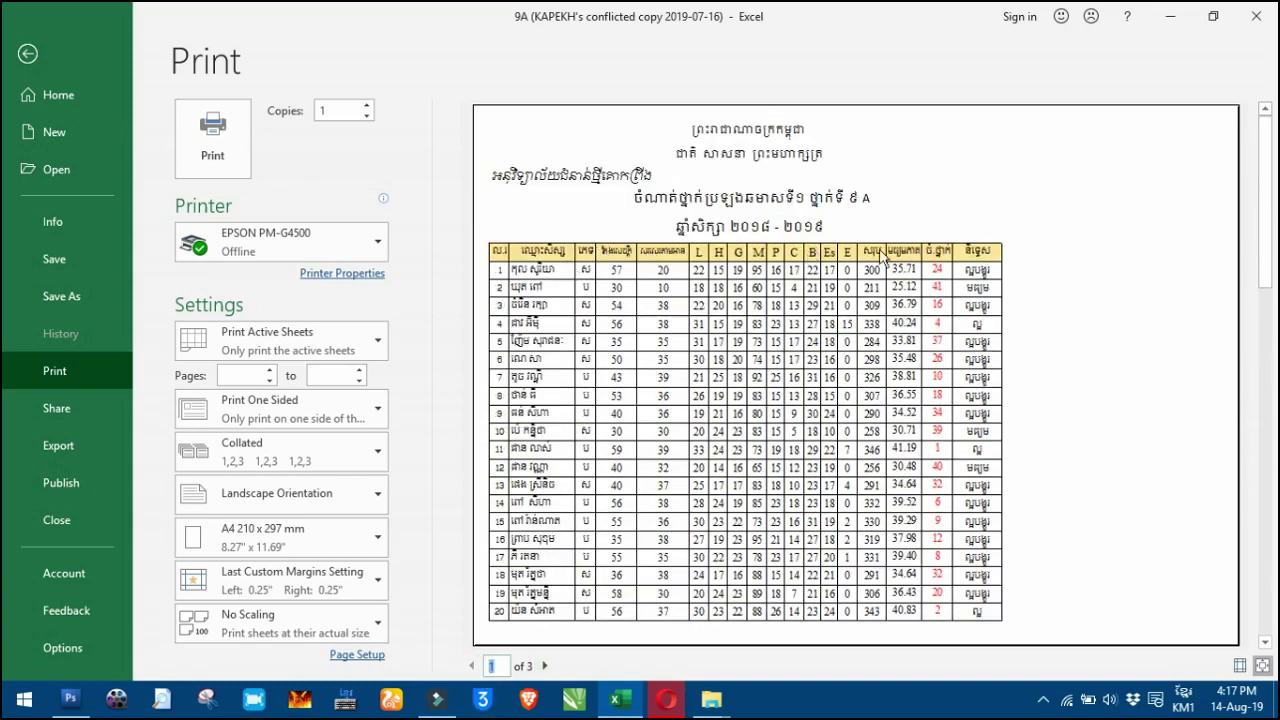
pyautogui.click(546, 666)
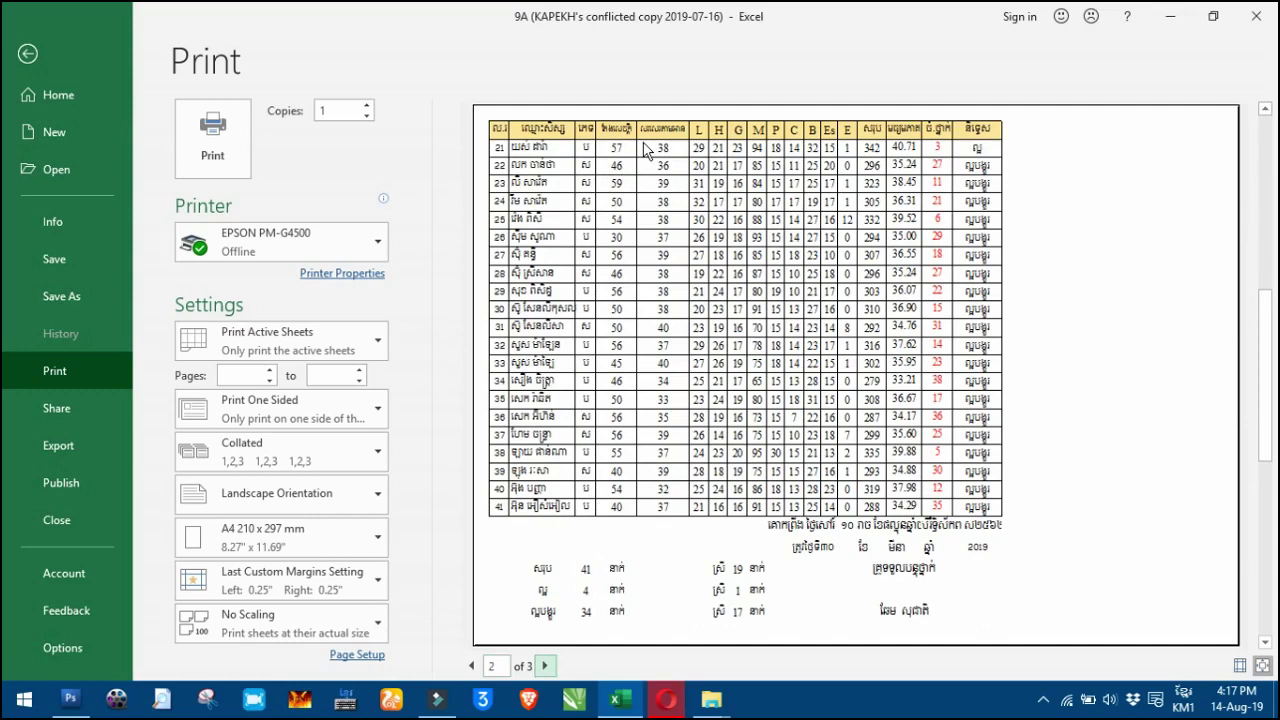
pyautogui.click(27, 53)
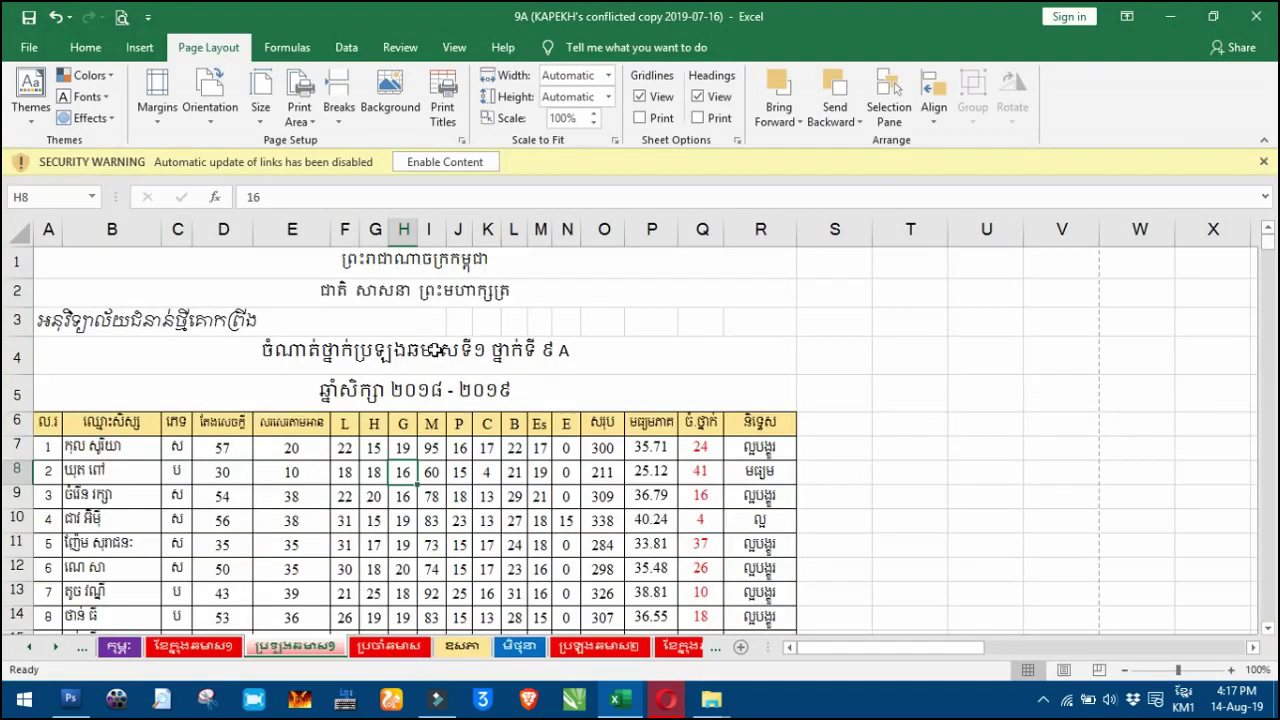
pyautogui.scroll(-3, 434, 367)
pyautogui.scroll(-3, 426, 374)
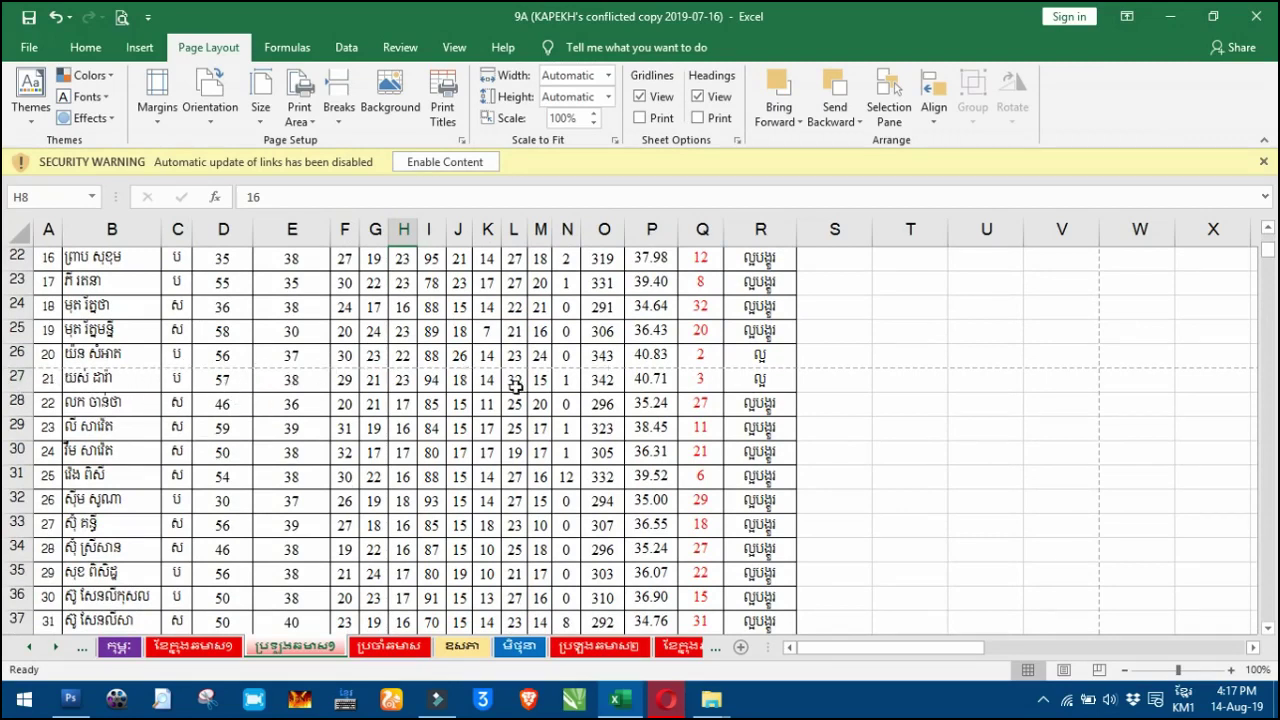
pyautogui.scroll(-2, 650, 390)
pyautogui.scroll(1, 470, 398)
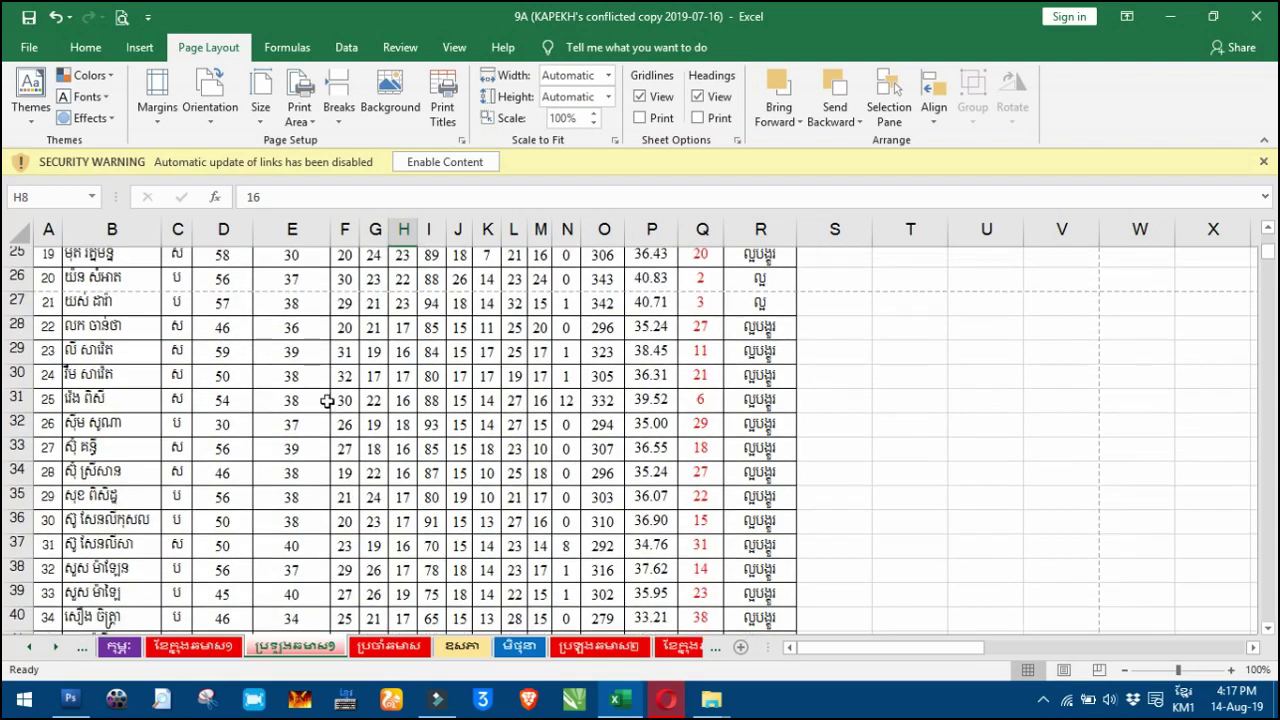
pyautogui.scroll(2, 408, 446)
pyautogui.scroll(5, 472, 432)
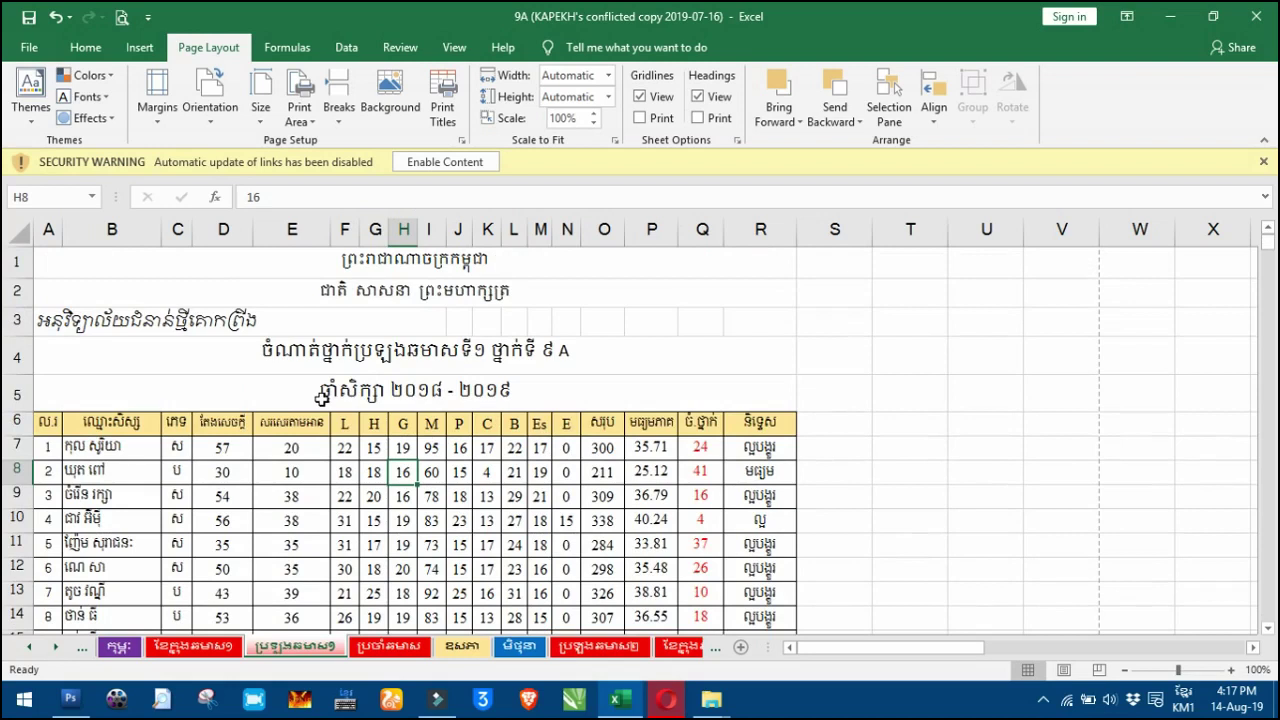